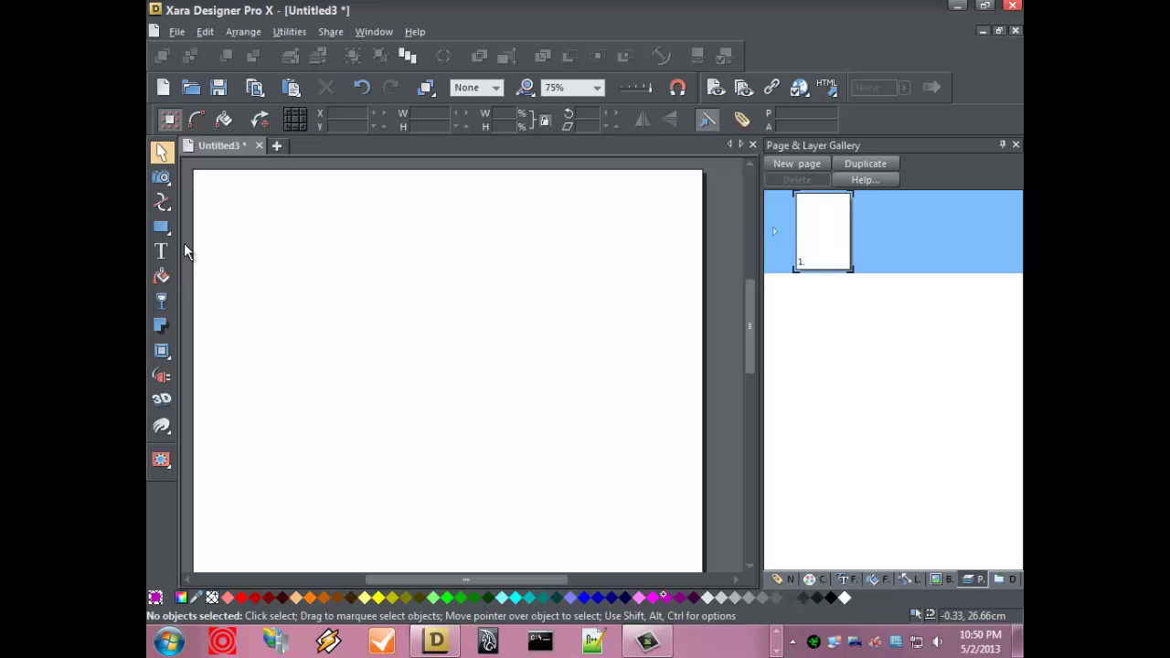
- Draw a magenta rectangle about 10.69 cm by 4.59 cm in the middle of the page
mouse_move(165, 229)
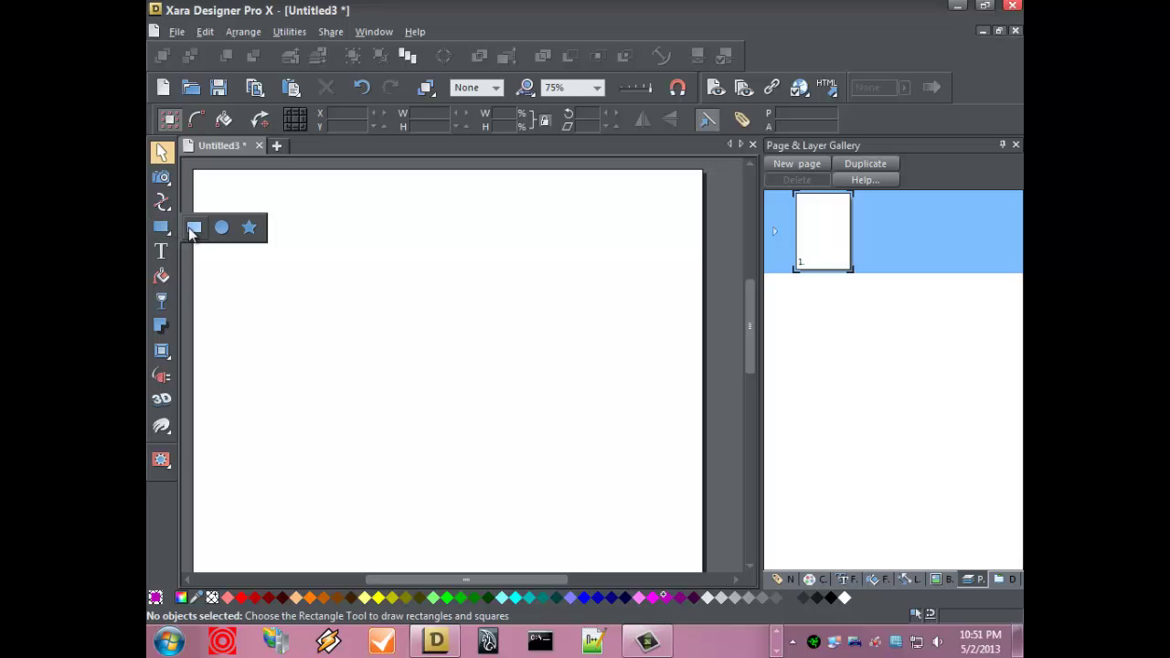
left_click(193, 229)
left_click_drag(317, 307, 576, 418)
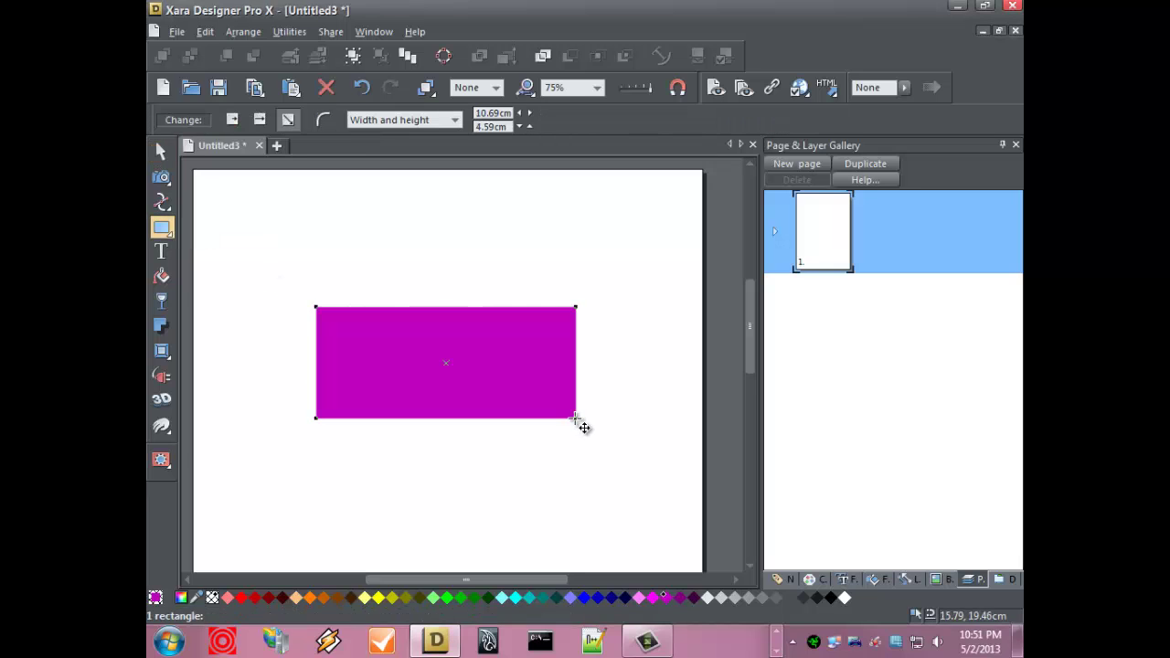
- Type the text 'Cool Effect' on the magenta rectangle
left_click(162, 252)
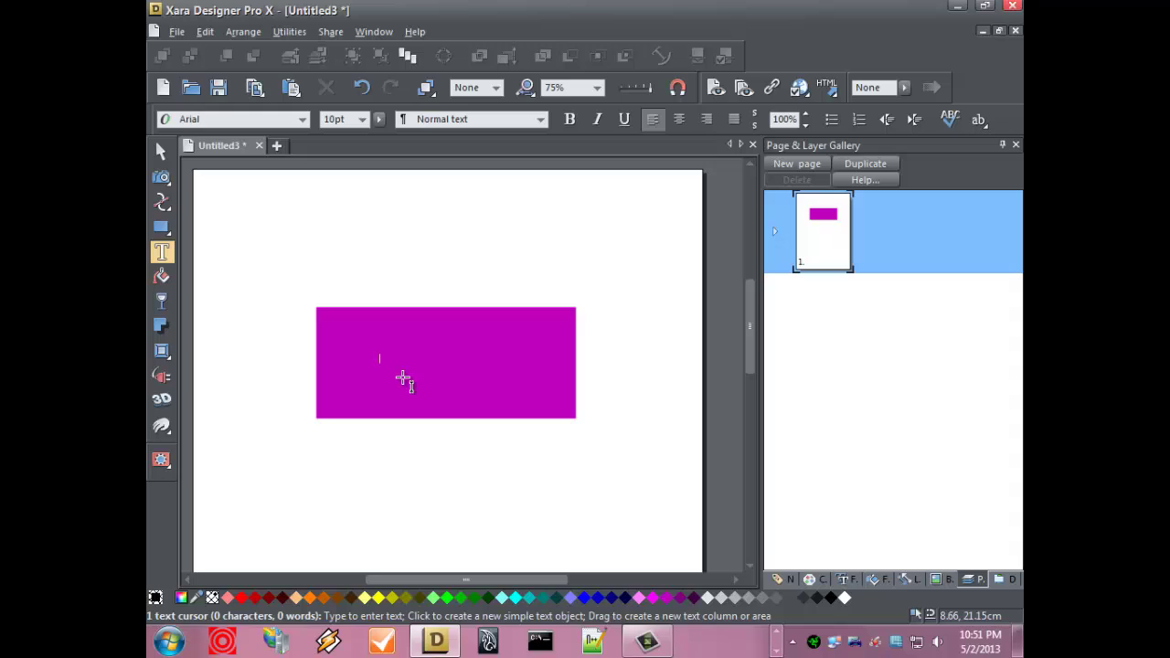
left_click(384, 359)
type("Coo")
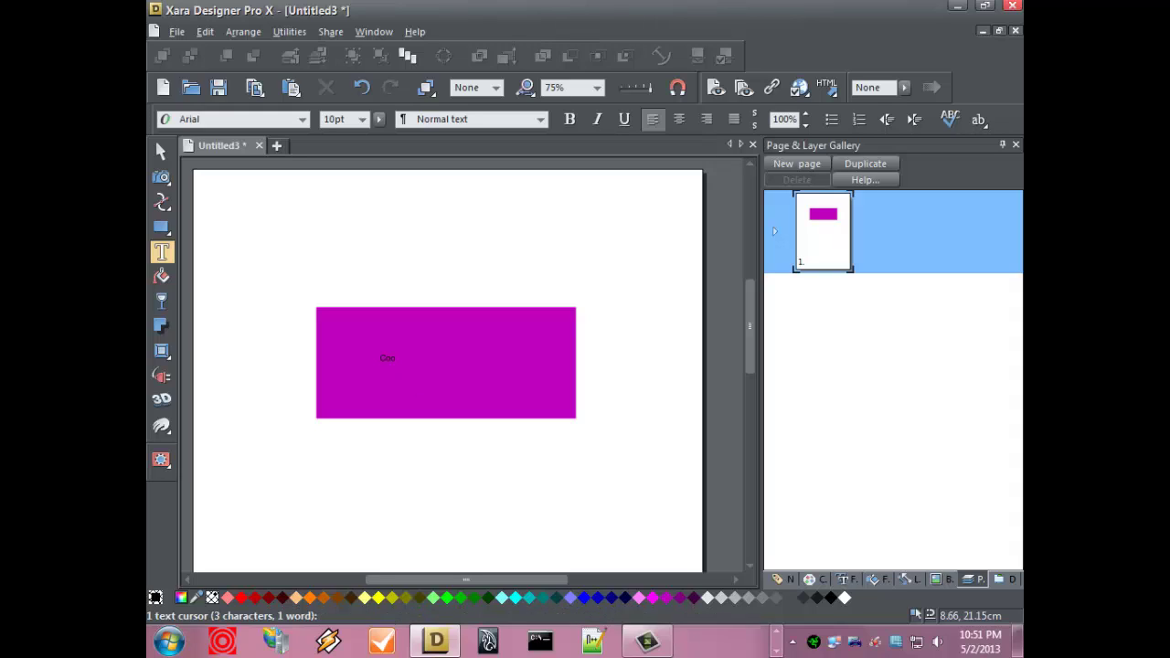
type("l Effect")
- Make the Cool Effect text 48pt bold and centre it on the rectangle
key("ctrl+a")
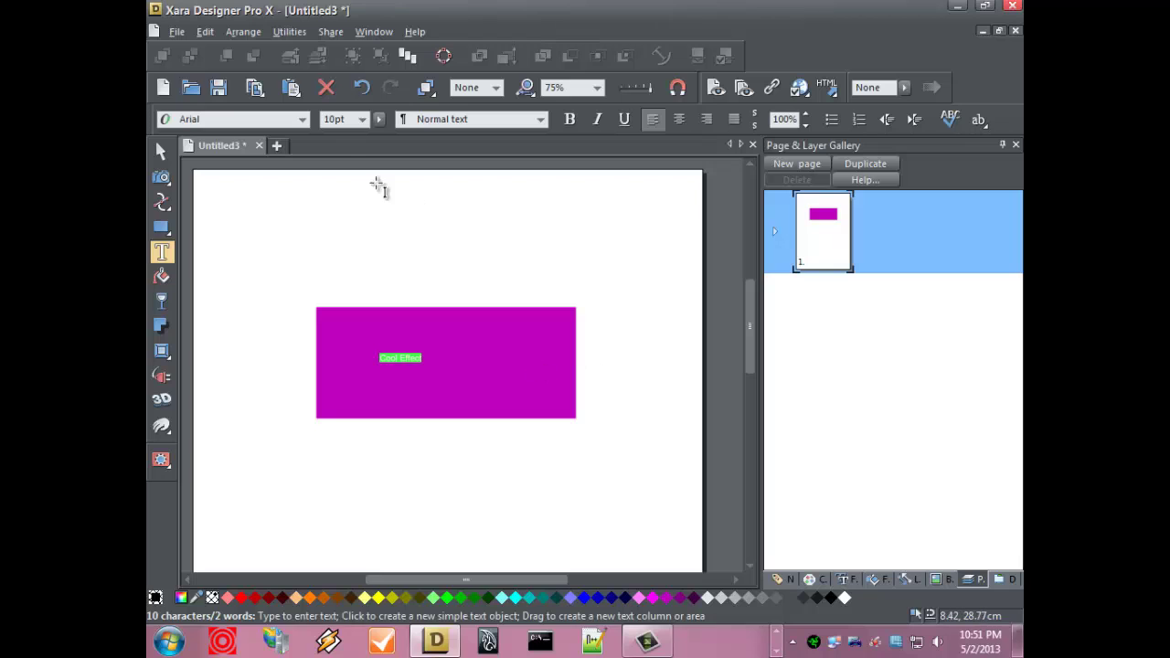
left_click(363, 119)
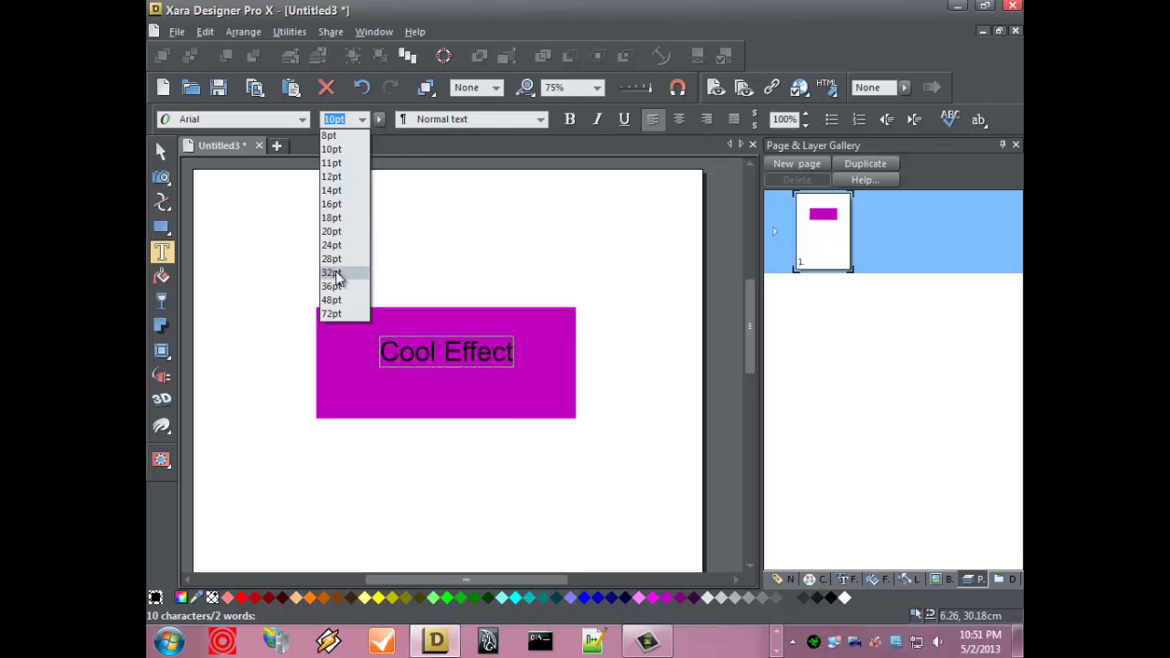
left_click(337, 300)
left_click(573, 121)
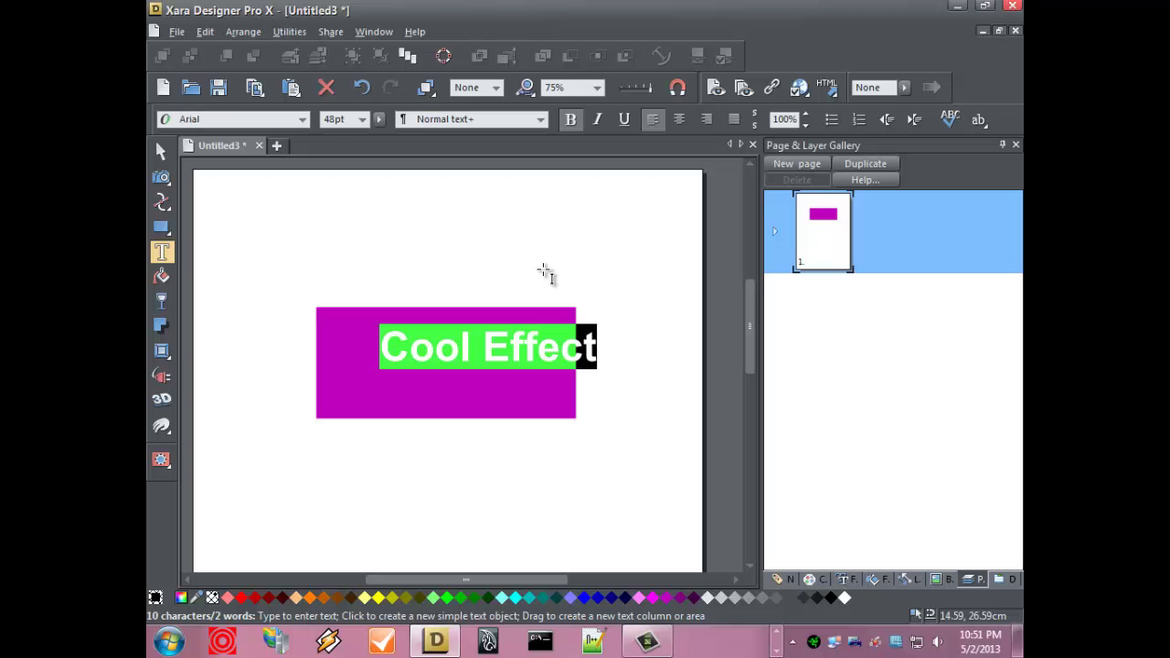
left_click(161, 151)
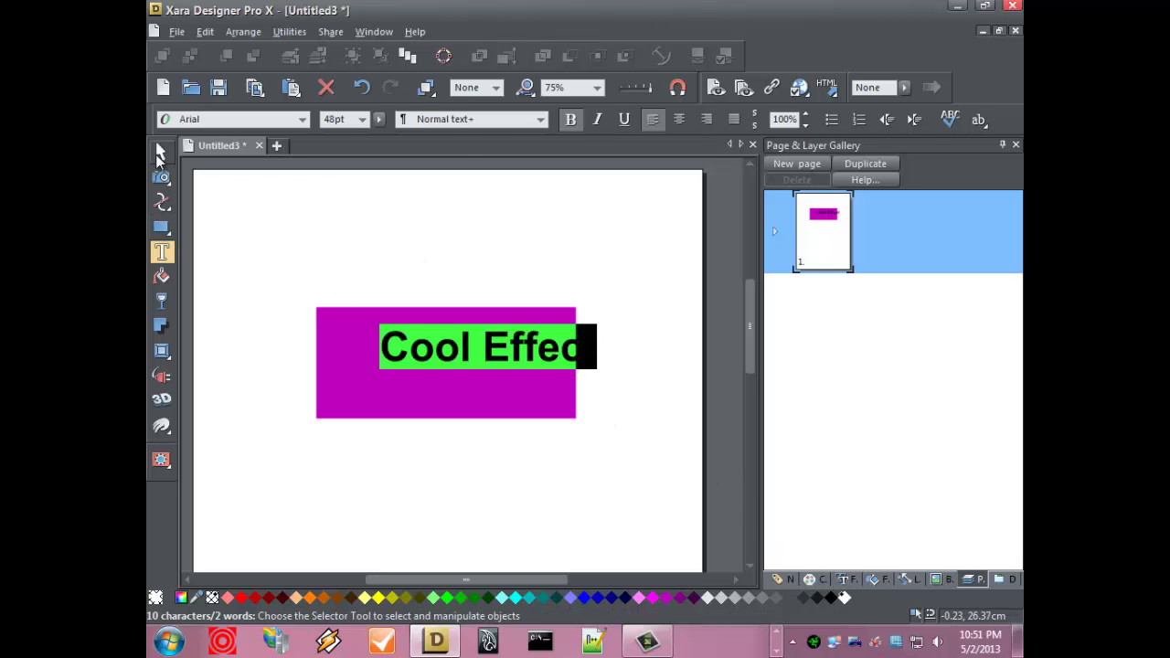
left_click_drag(423, 366, 408, 373)
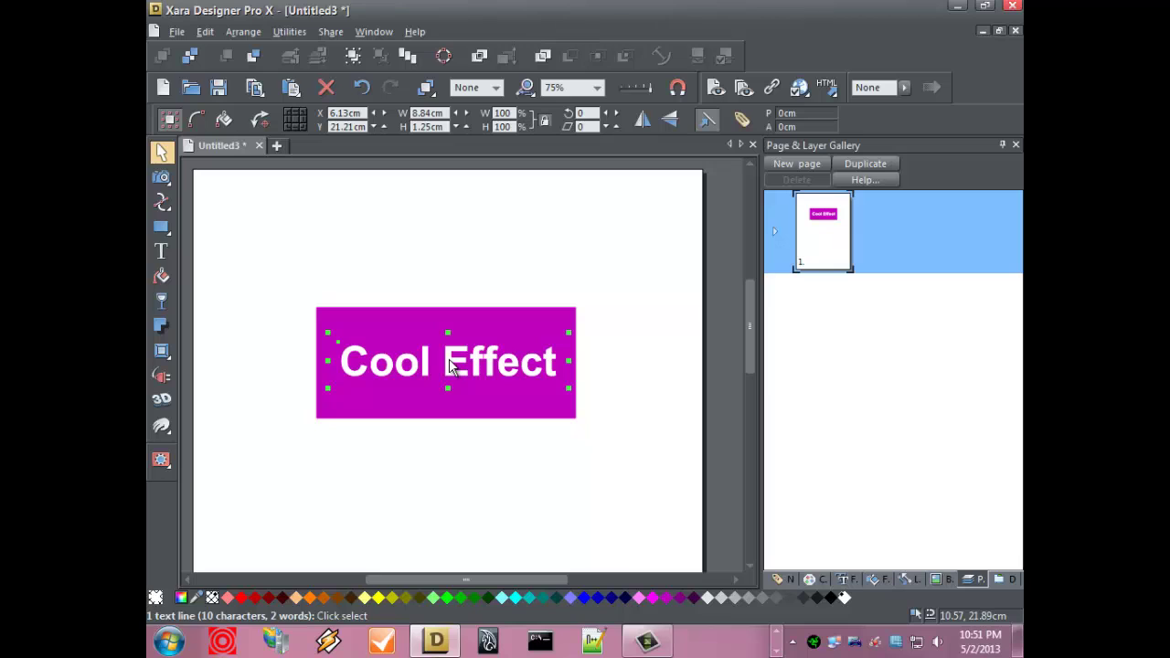
- Place a blue copy of the text above the rectangle, then select the rectangle and white text
left_click_drag(449, 364, 447, 237)
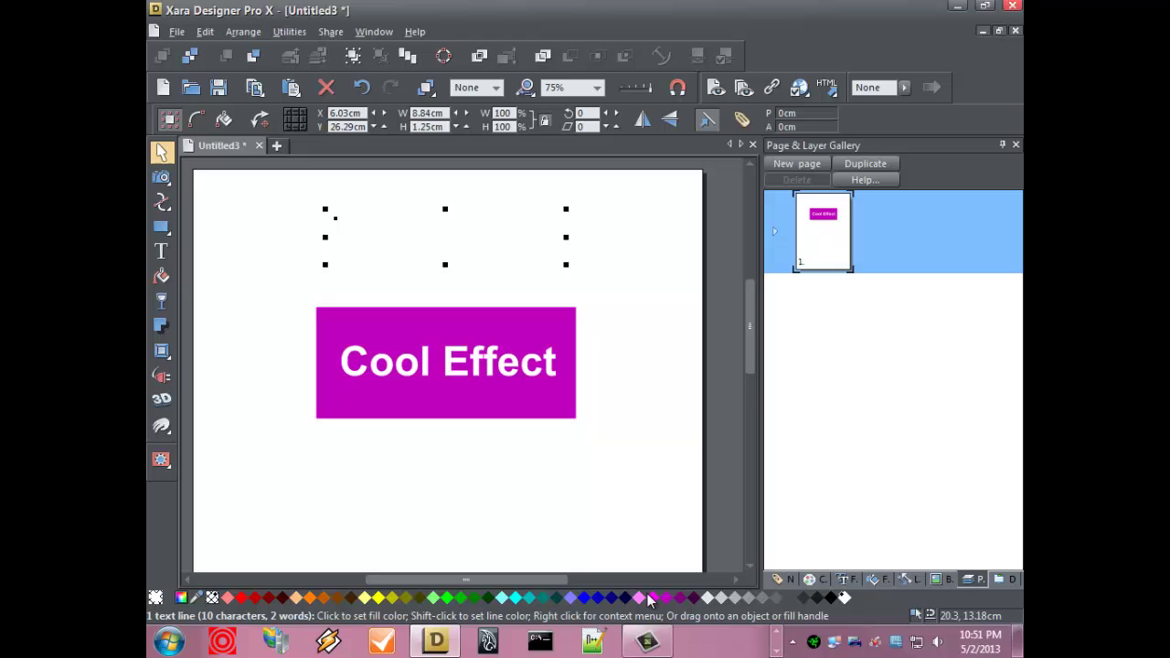
left_click(589, 599)
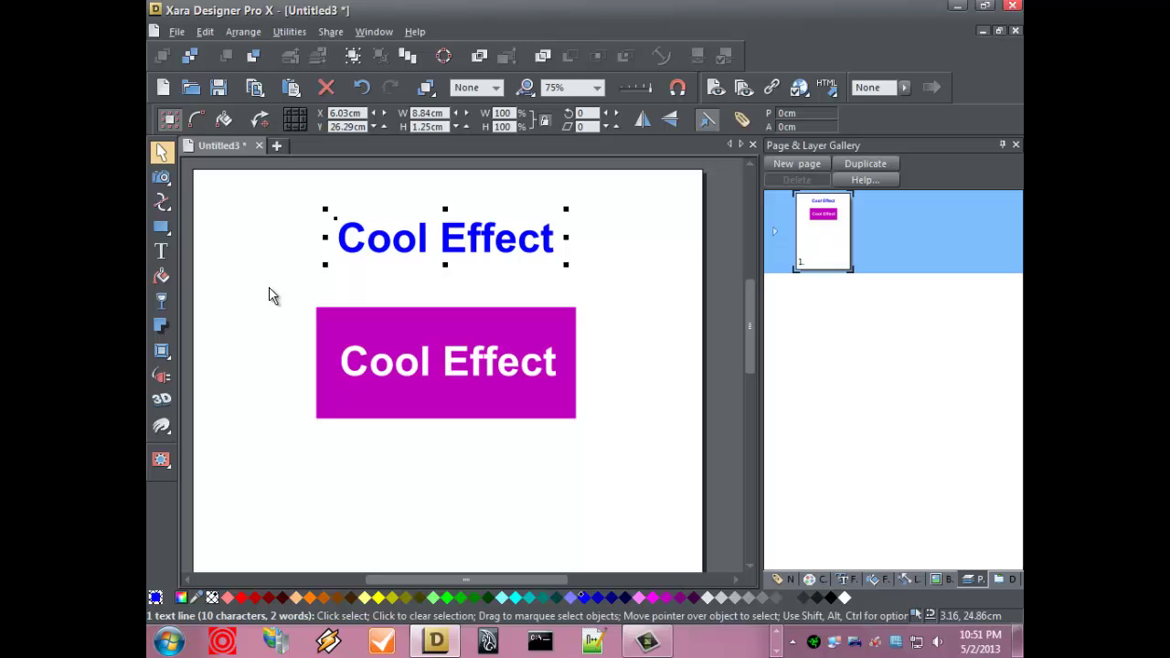
left_click_drag(269, 288, 616, 448)
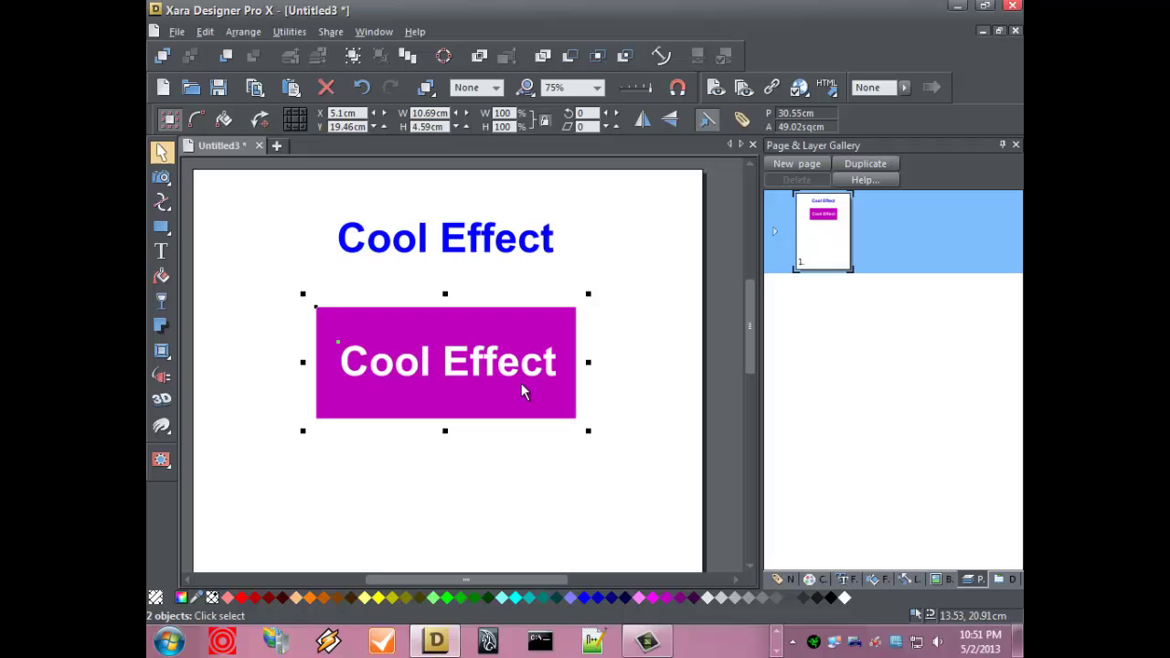
- Subtract the white Cool Effect text from the magenta rectangle with Combine Shapes > Subtract Shapes
right_click(503, 365)
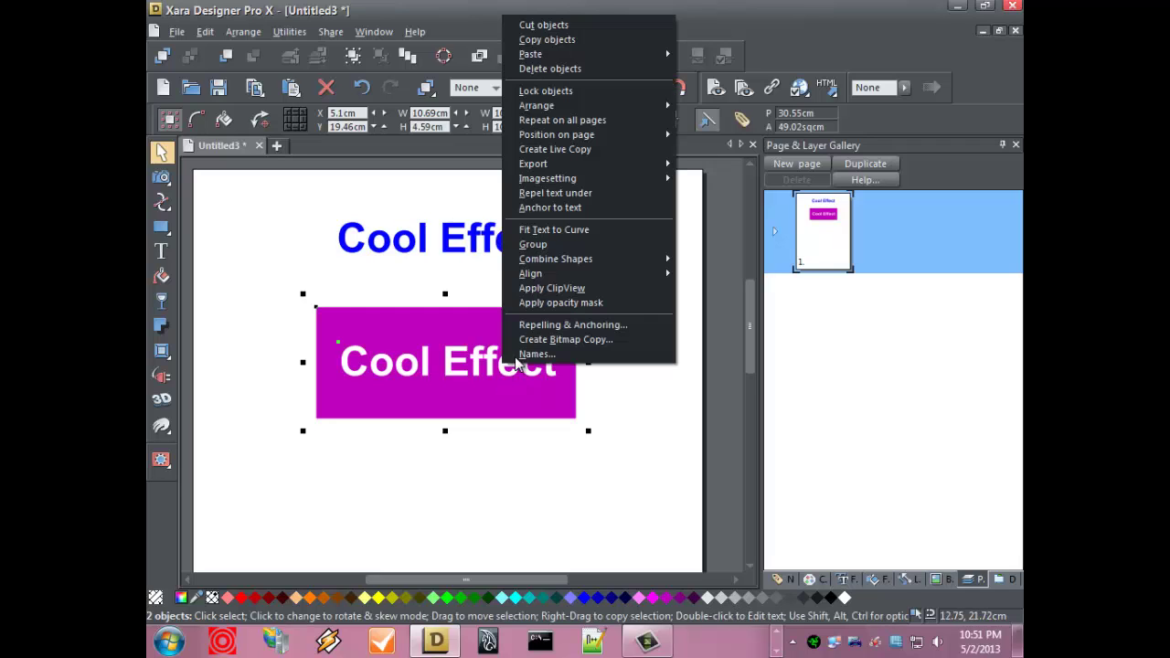
mouse_move(594, 258)
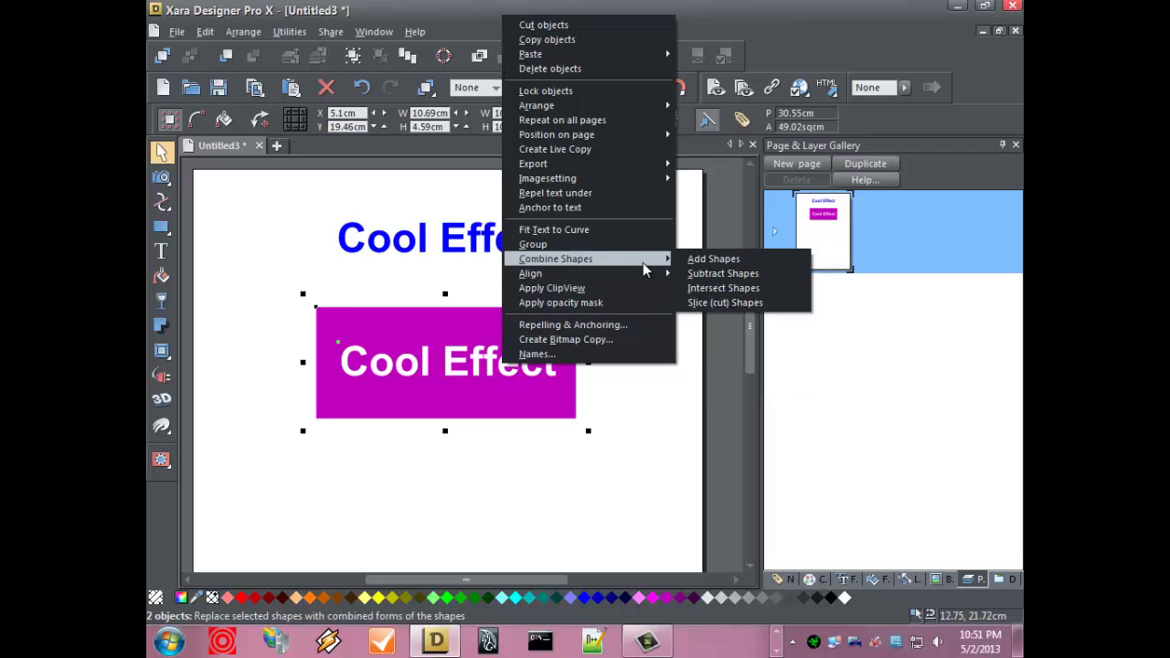
left_click(709, 273)
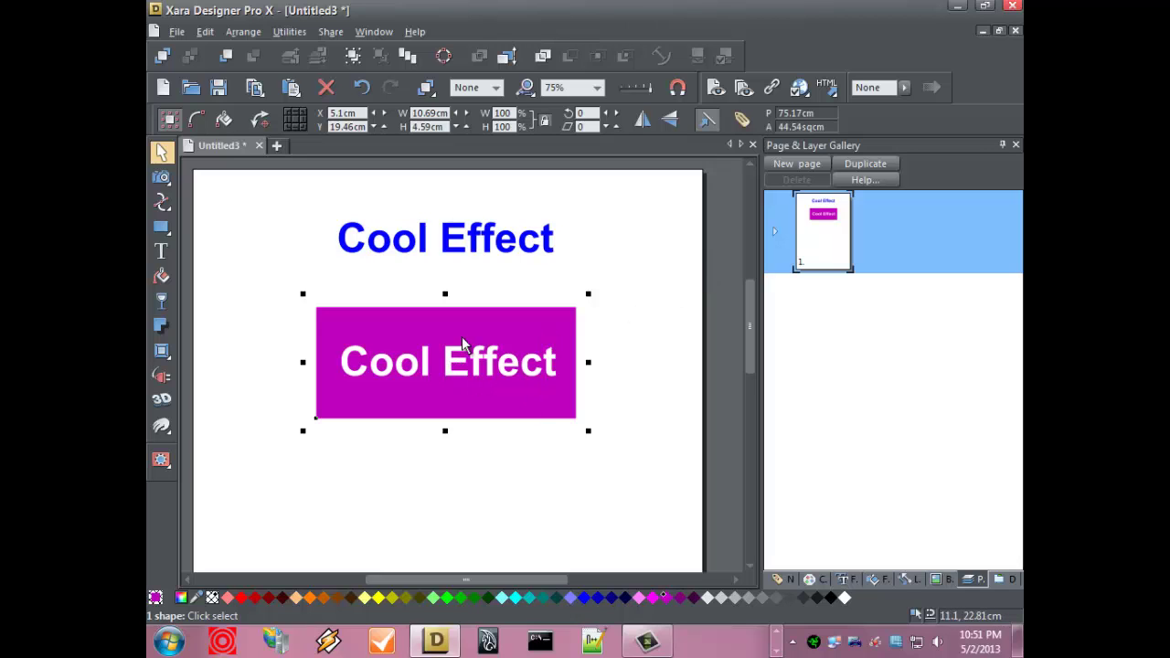
- Send the blue title back one level and position the cut-out shape below it
left_click_drag(462, 337, 458, 309)
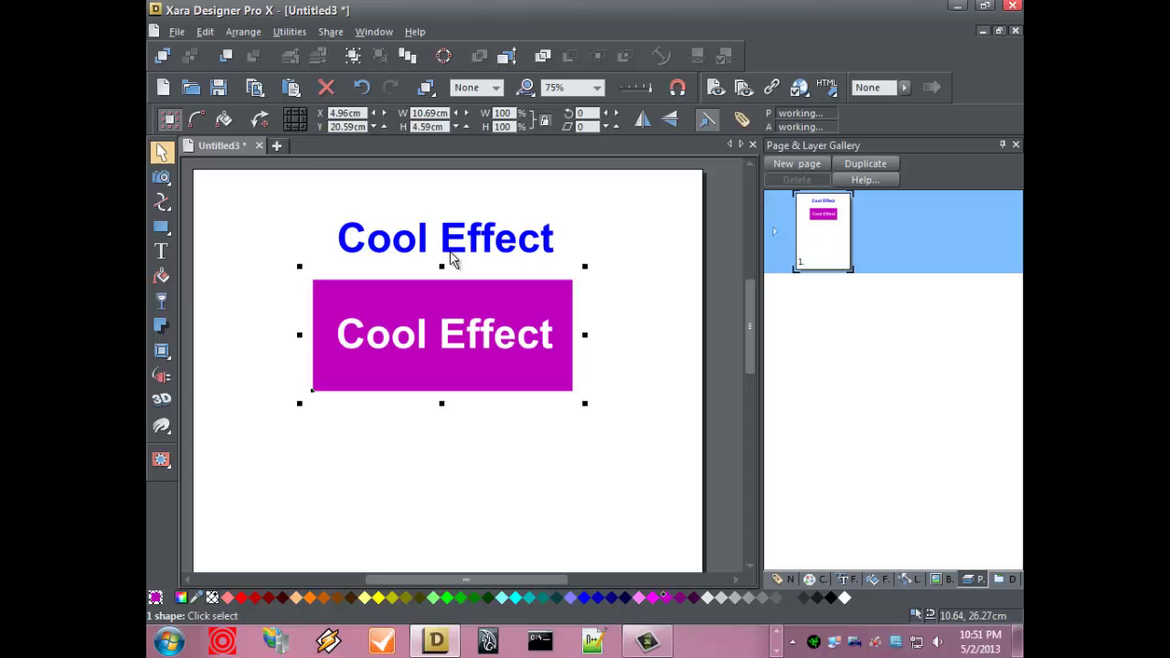
left_click(445, 239)
left_click(255, 59)
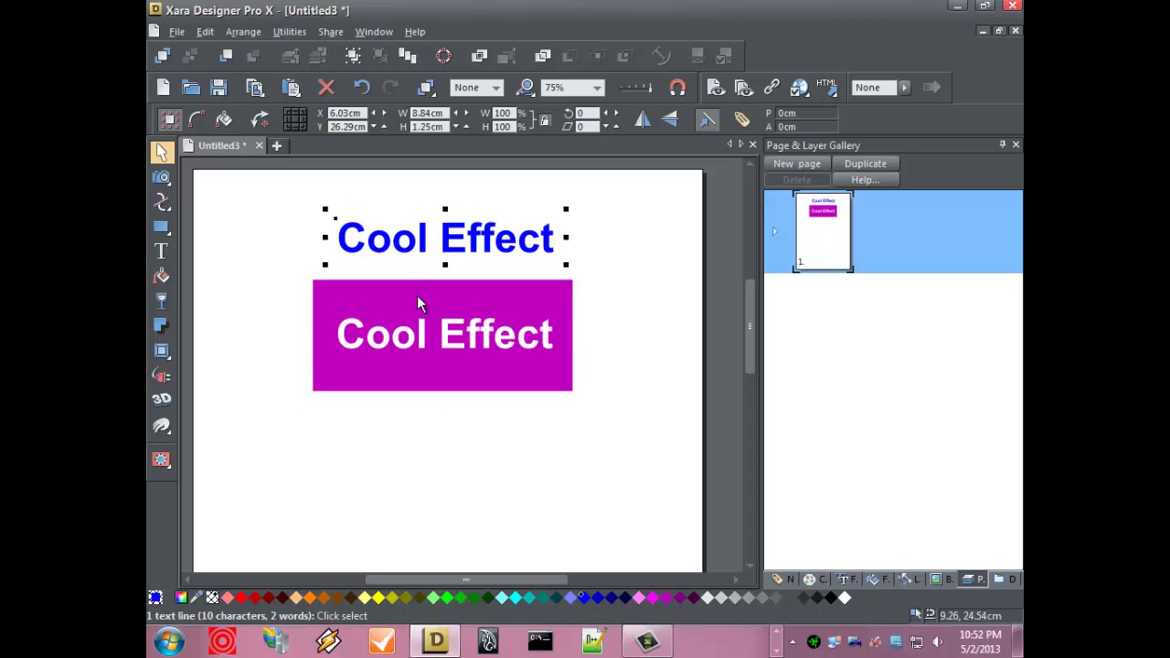
left_click_drag(417, 296, 430, 340)
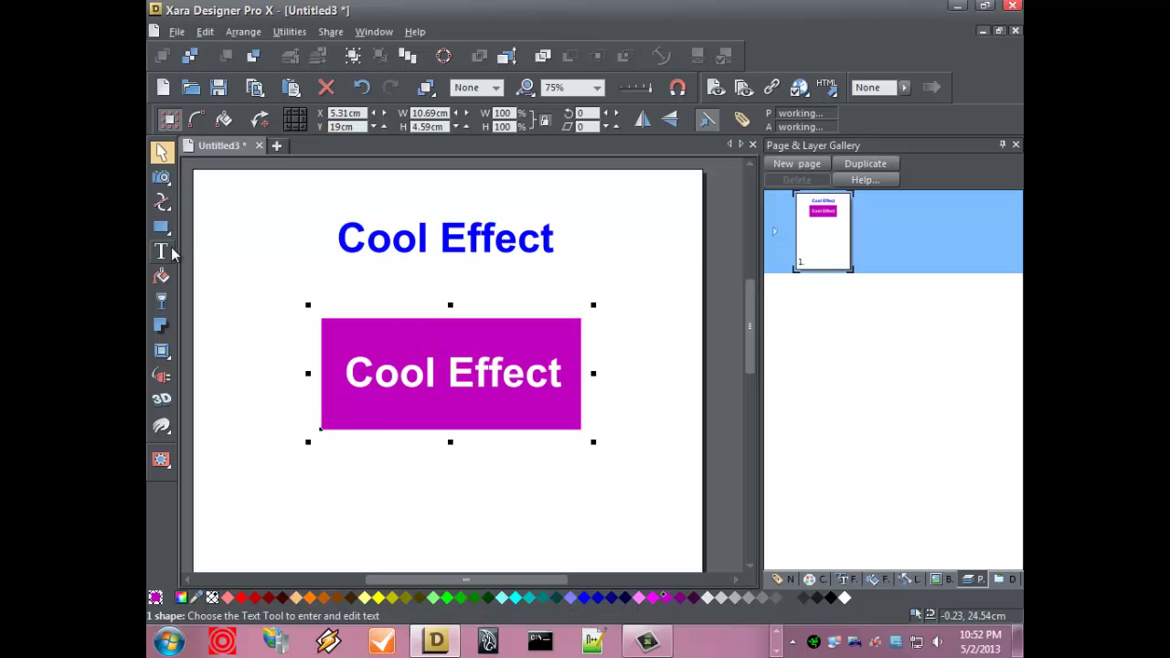
- Give the magenta shape a wall shadow with 0.16cm blur and 38% transparency
left_click(162, 325)
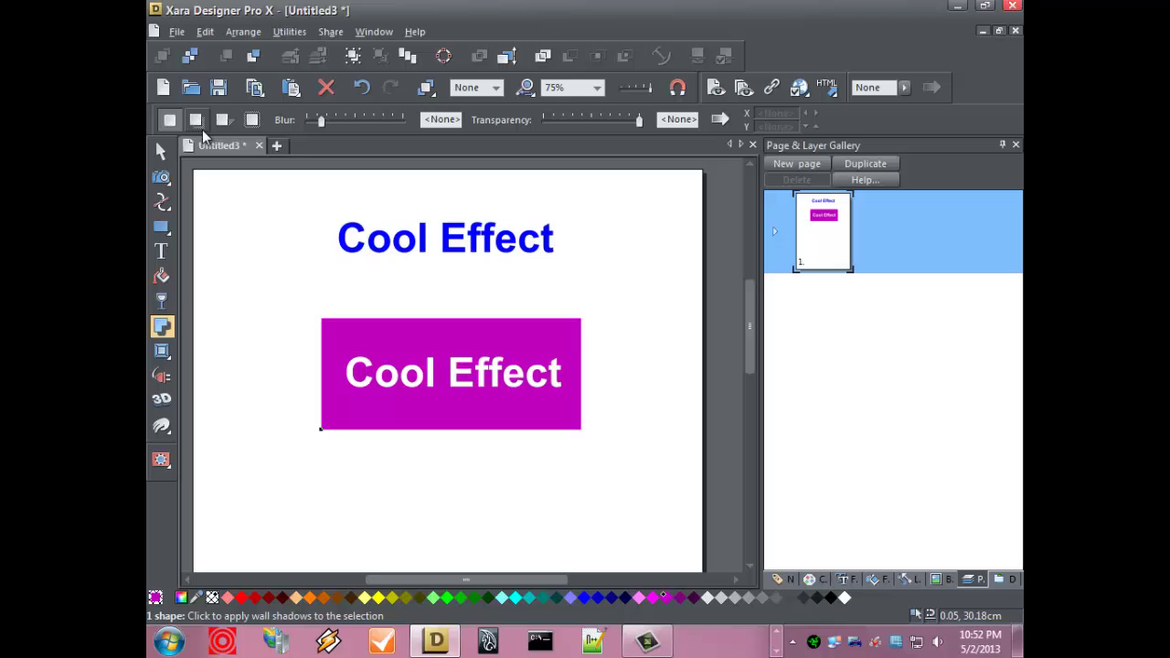
left_click(199, 124)
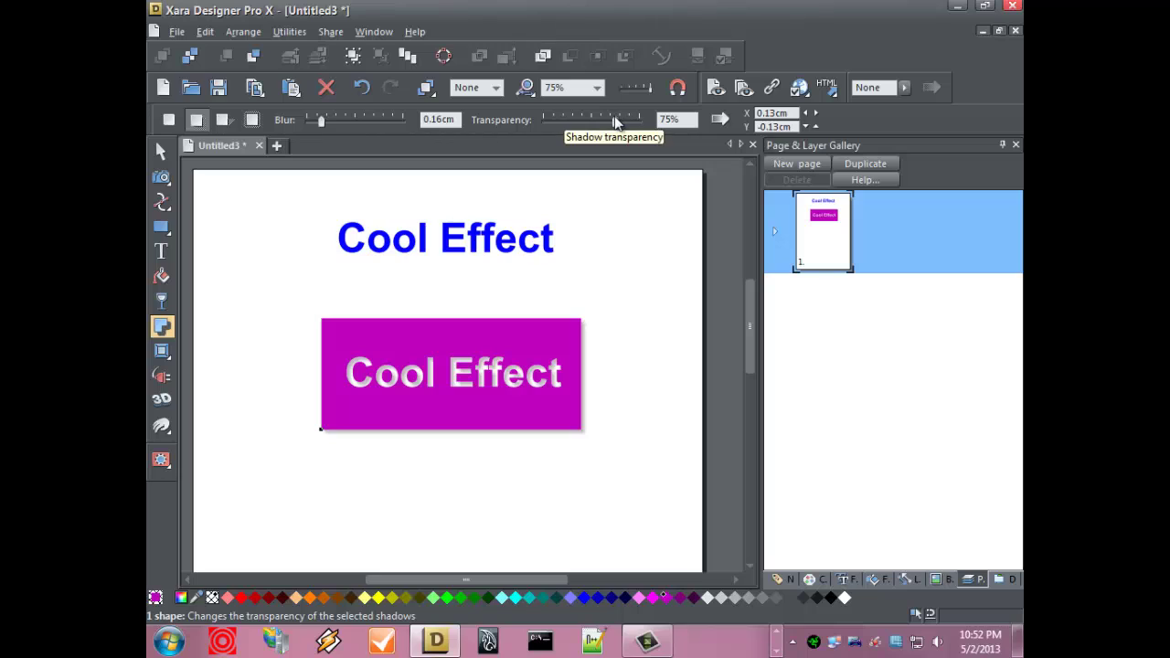
left_click_drag(615, 122, 581, 126)
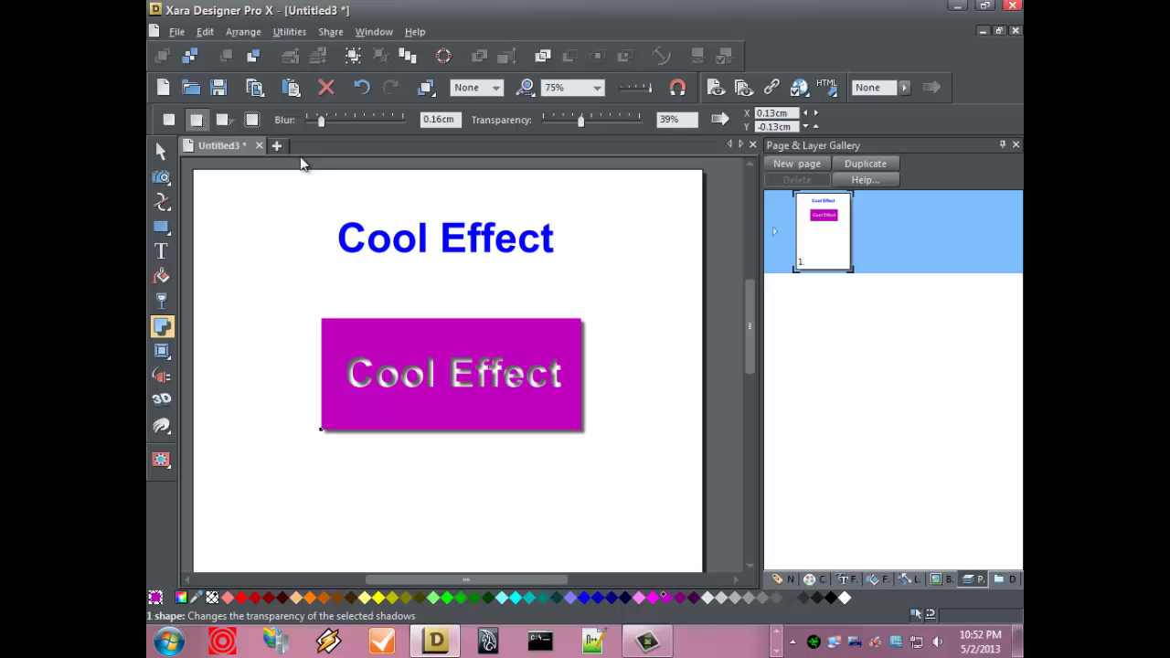
mouse_move(321, 123)
left_mouse_down()
mouse_move(310, 121)
mouse_move(321, 122)
left_mouse_up()
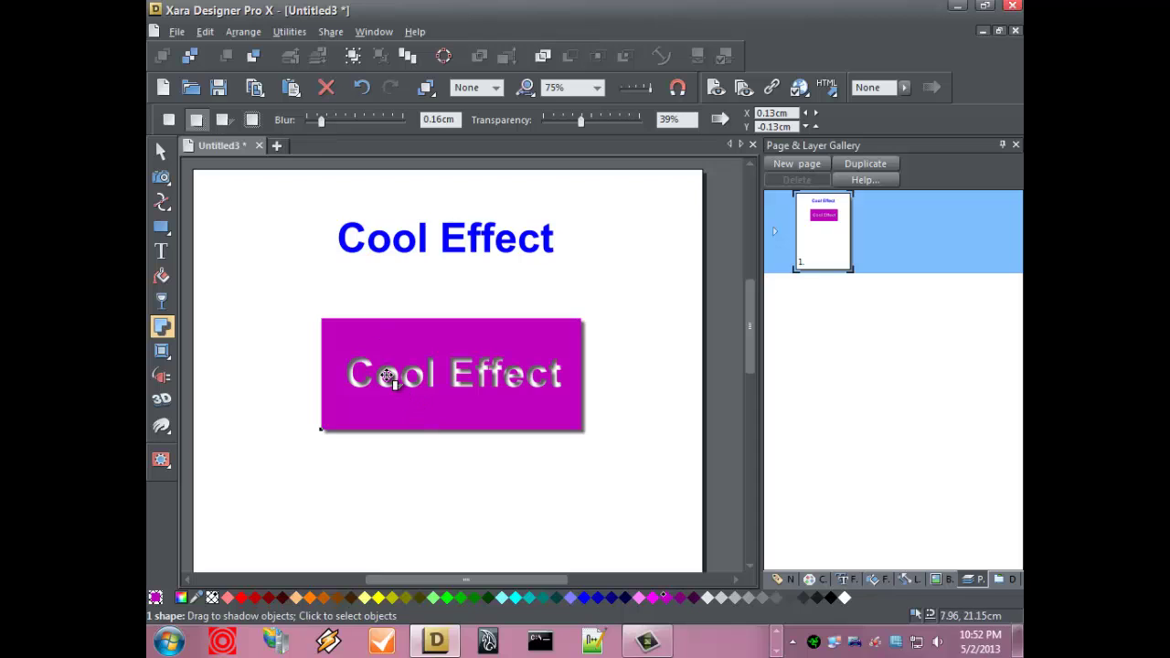
scroll(388, 377, "up", 3)
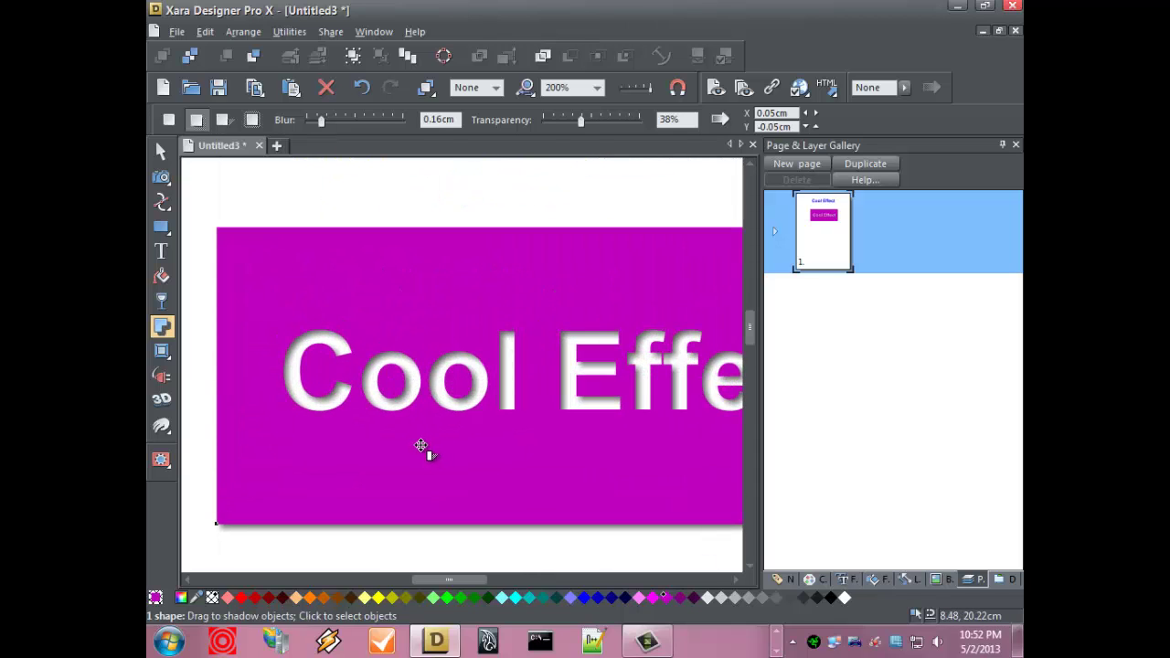
scroll(400, 387, "down", 2)
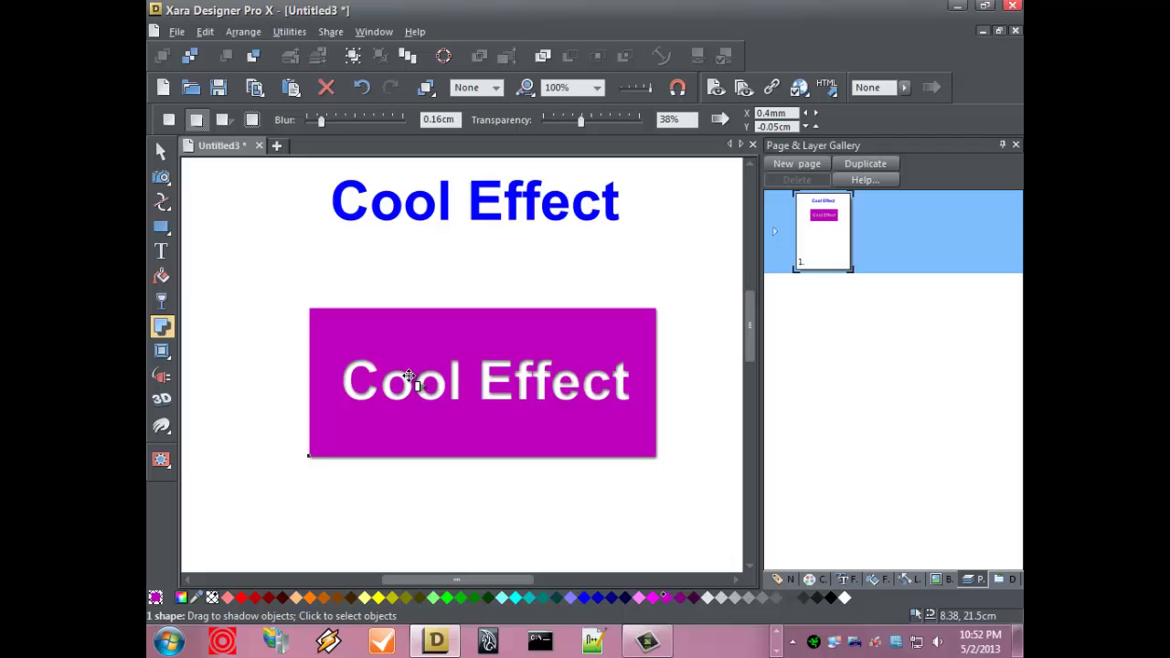
- Move the blue title onto the magenta panel and nudge it to line up with the cut-outs
left_click(171, 154)
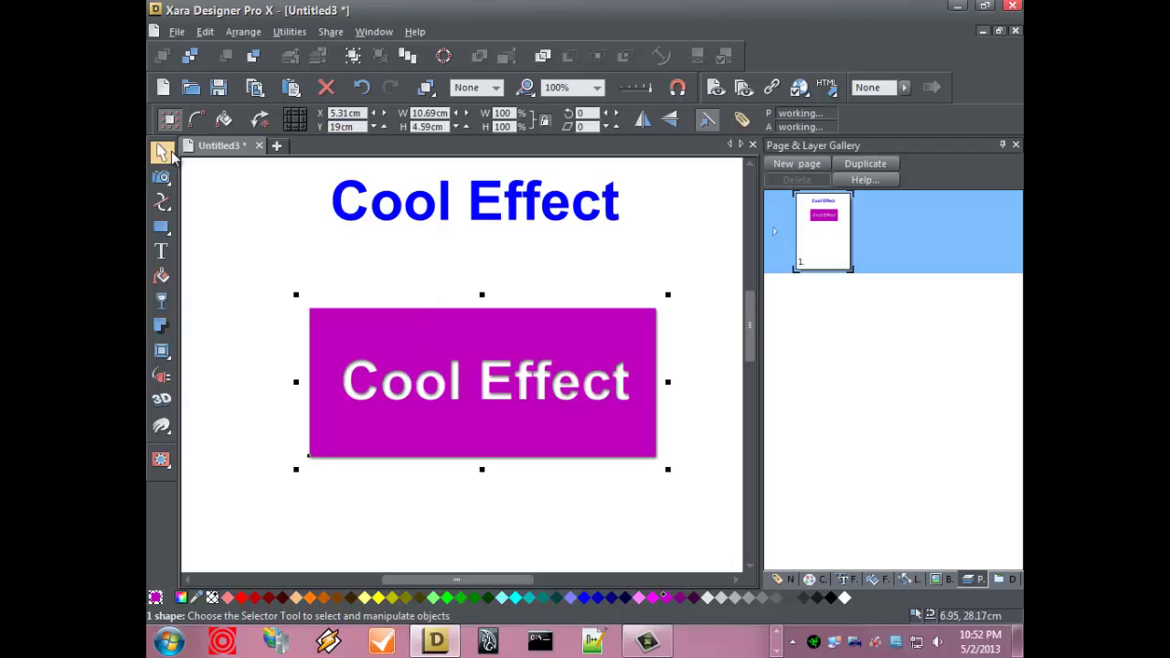
left_click(395, 226)
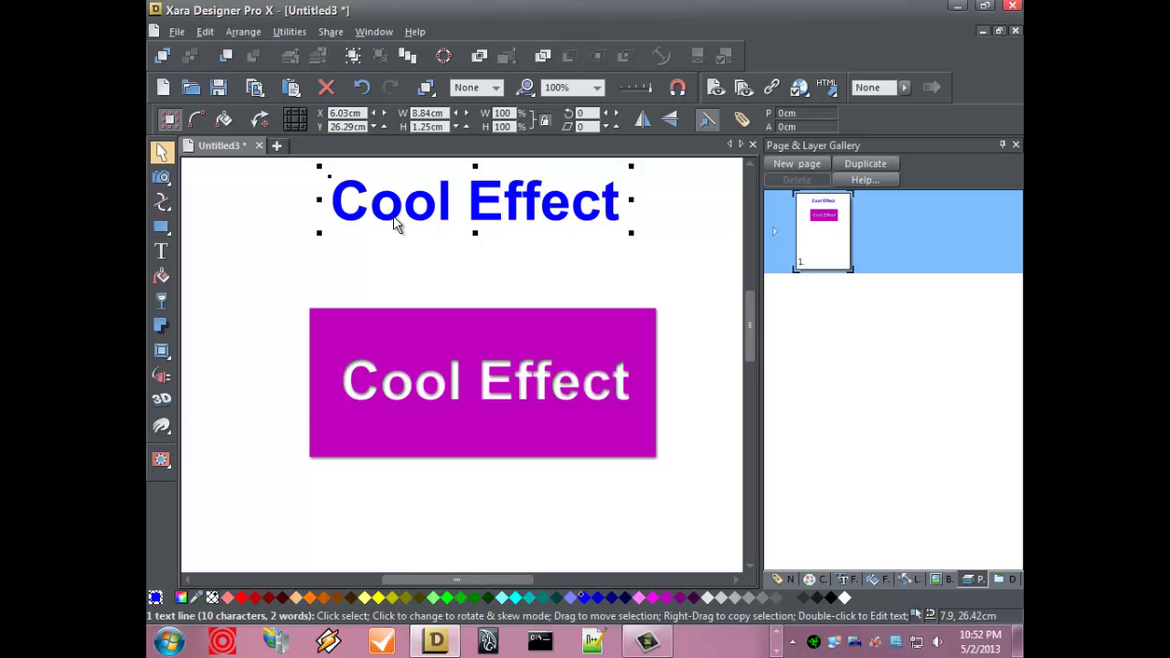
left_click_drag(395, 225, 408, 393)
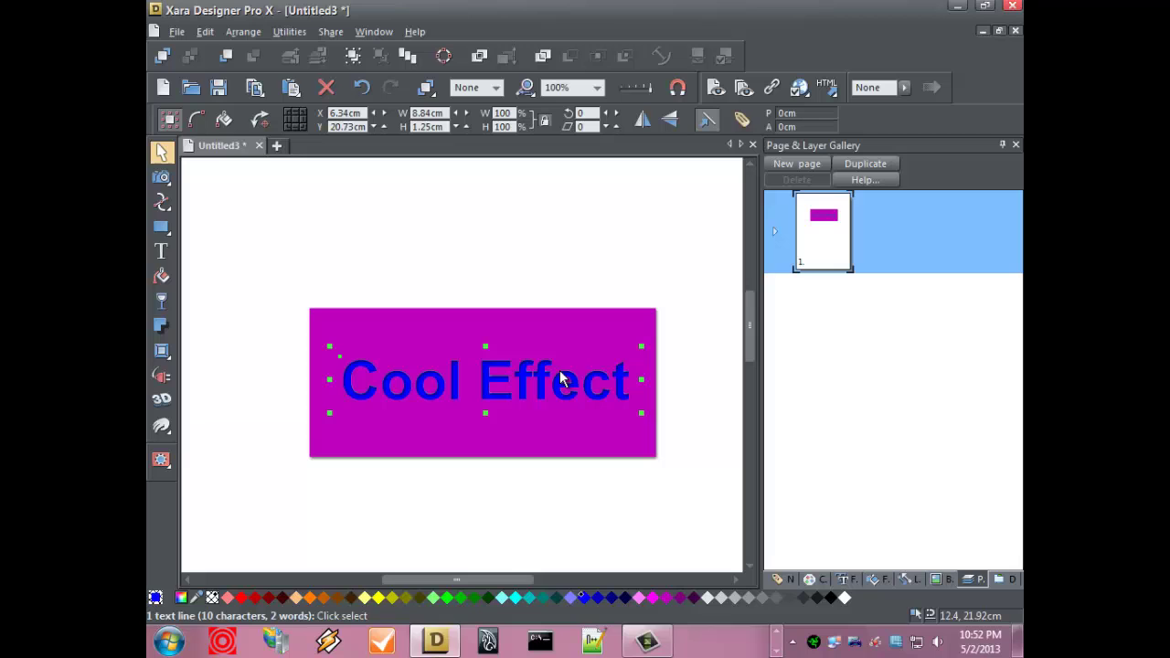
scroll(509, 405, "up", 3)
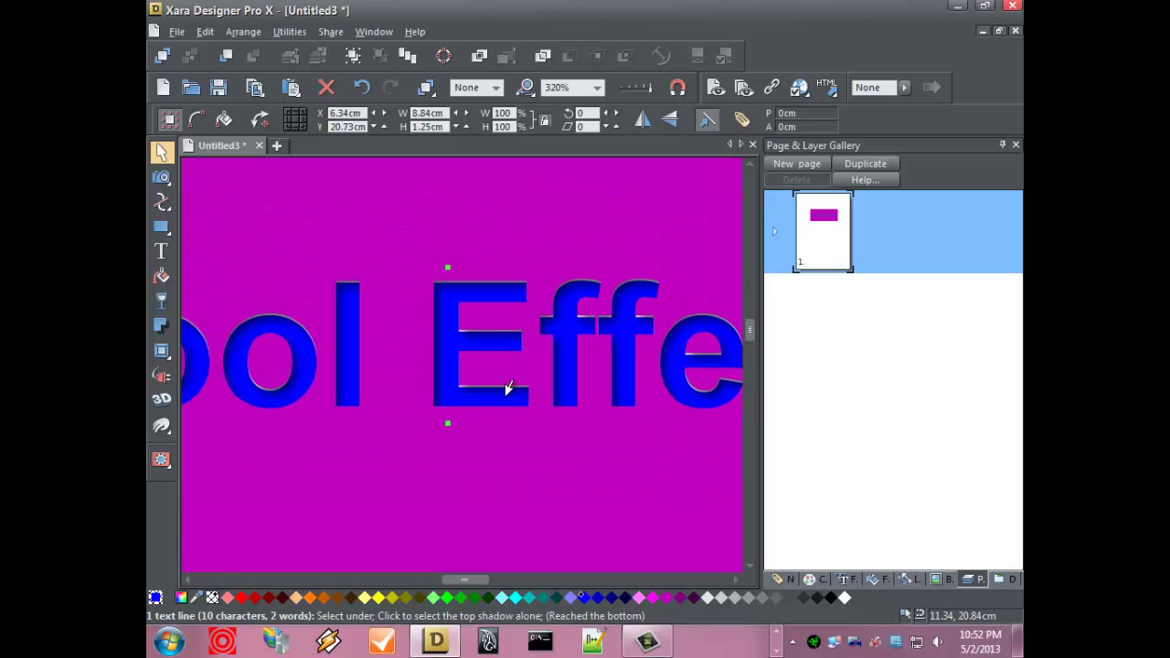
key("Up")
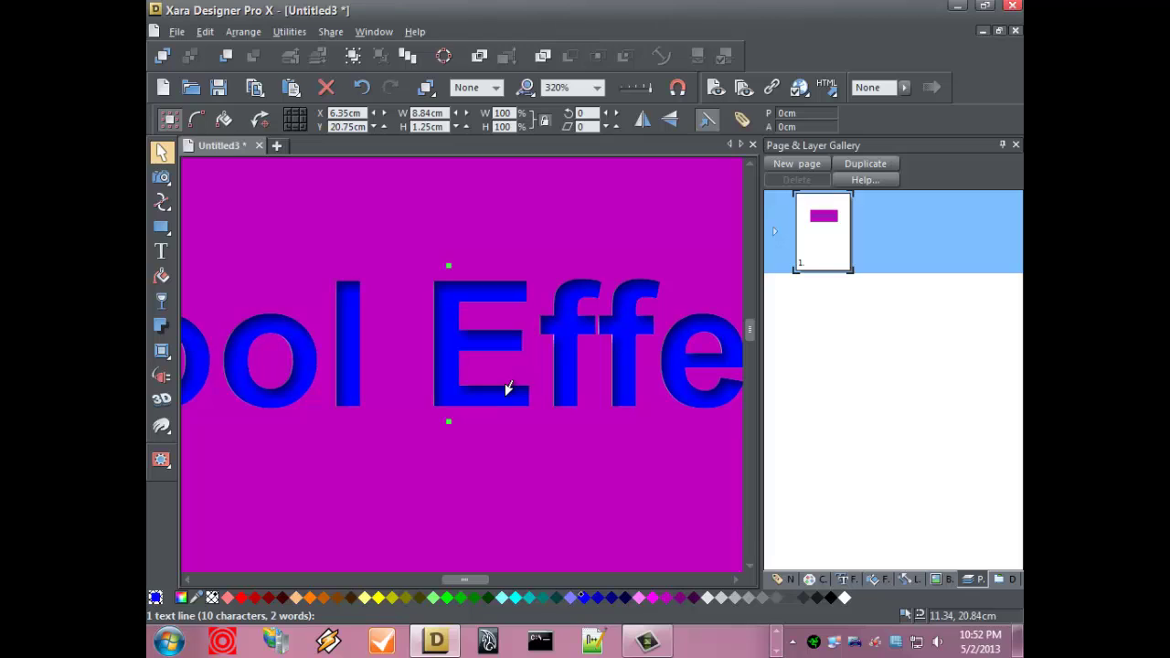
key("ctrl+1")
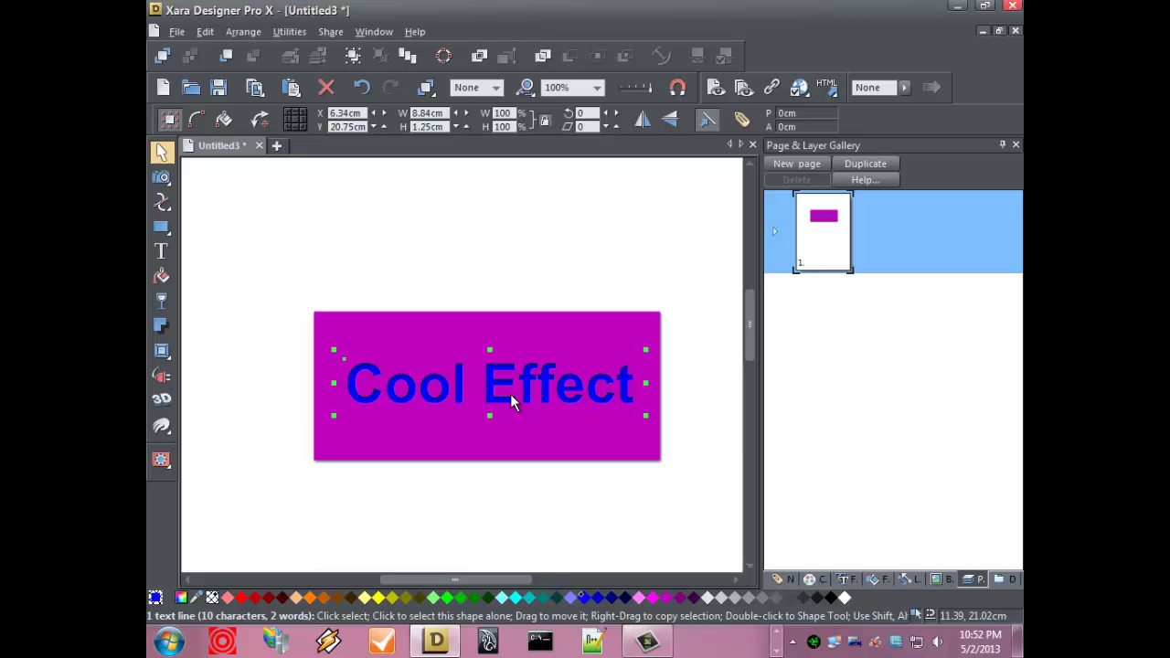
left_click(539, 330)
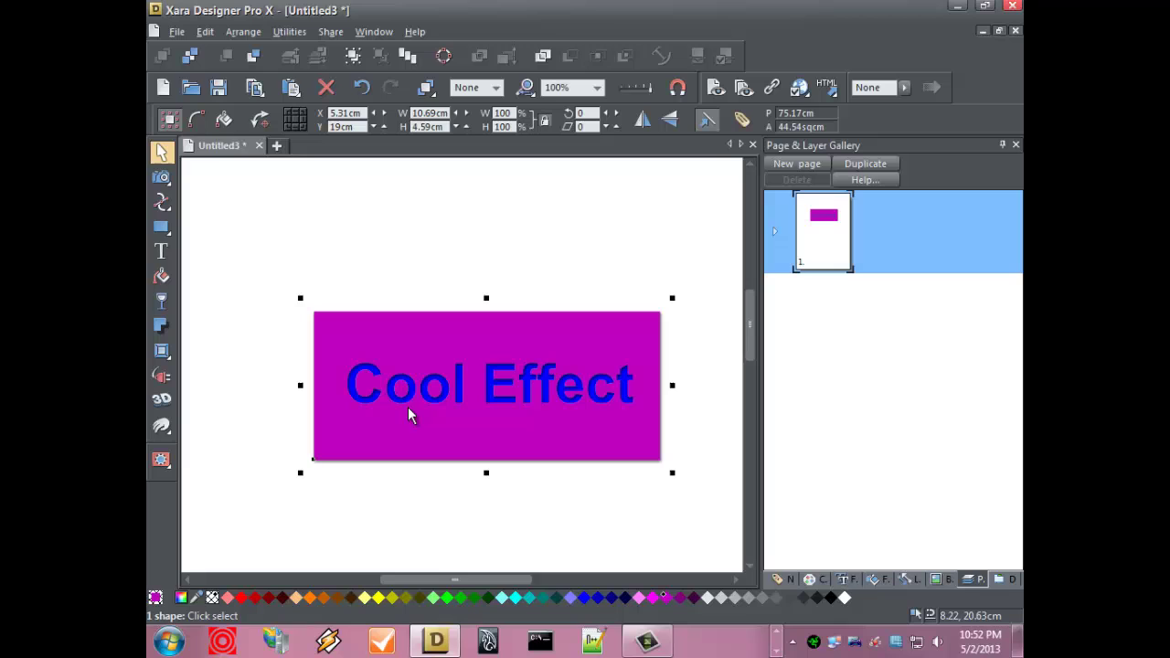
- Colour the Text Line white via the Page & Layer Gallery, then select text and panel together
left_click(770, 237)
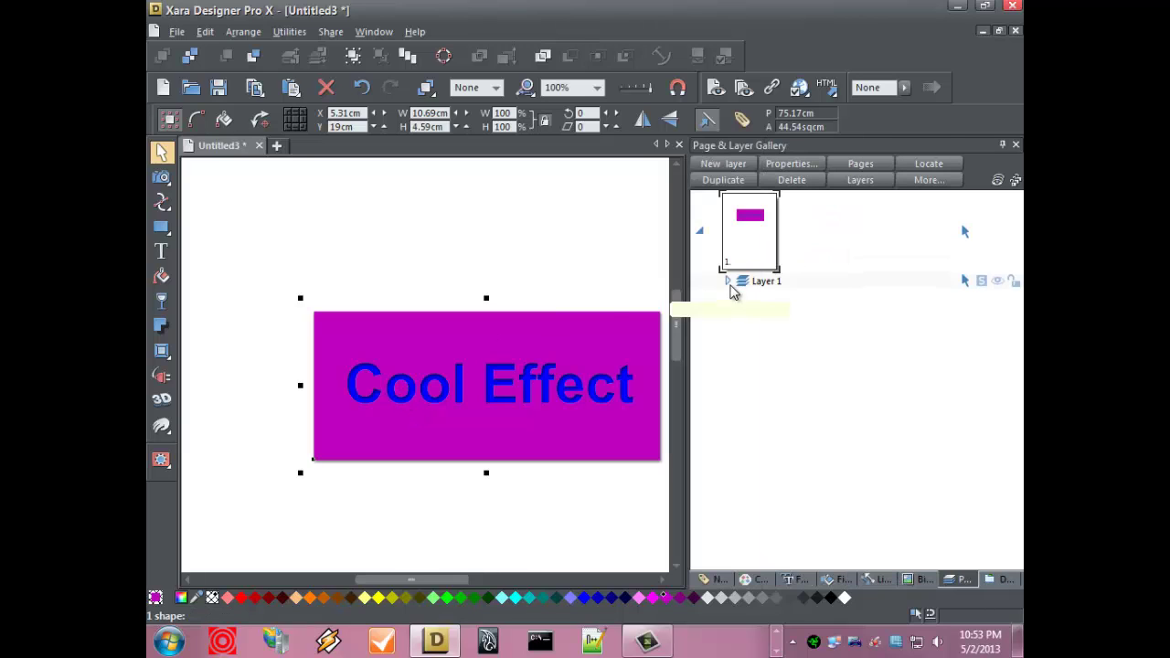
left_click(727, 282)
left_click(787, 311)
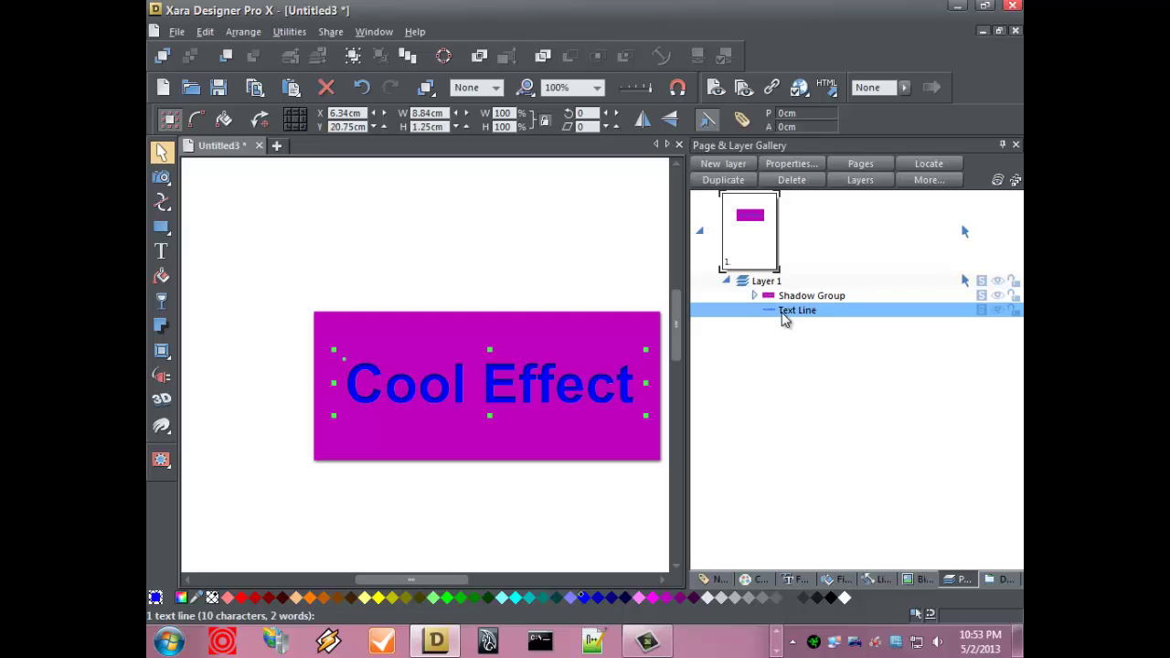
left_click(845, 597)
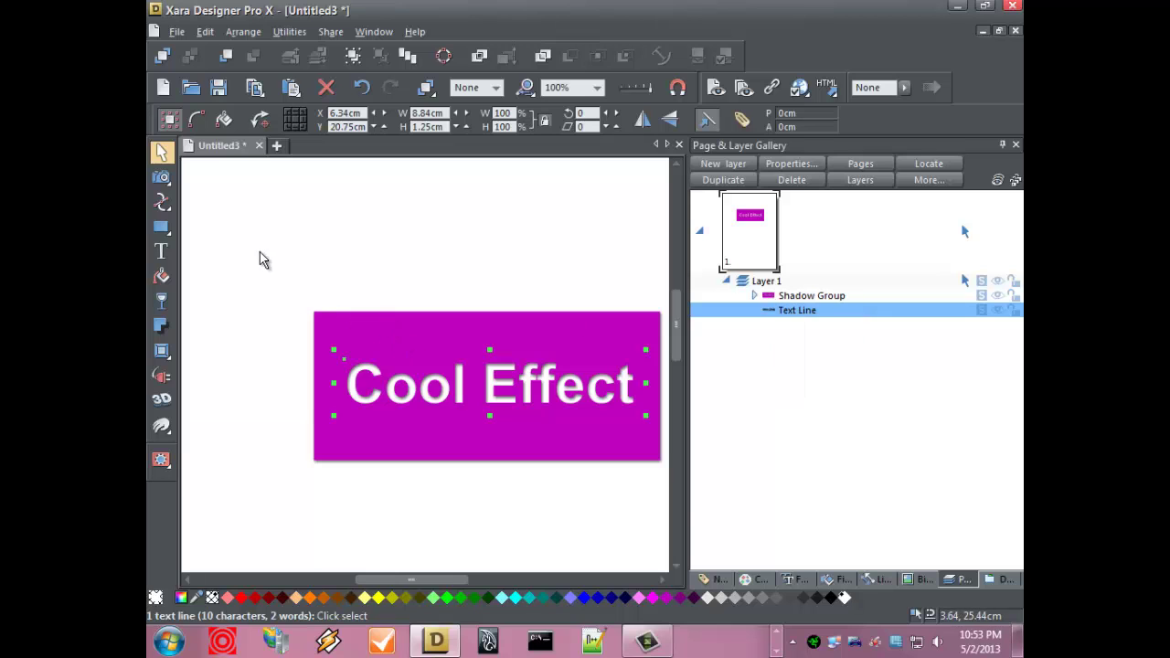
left_click_drag(259, 254, 382, 511)
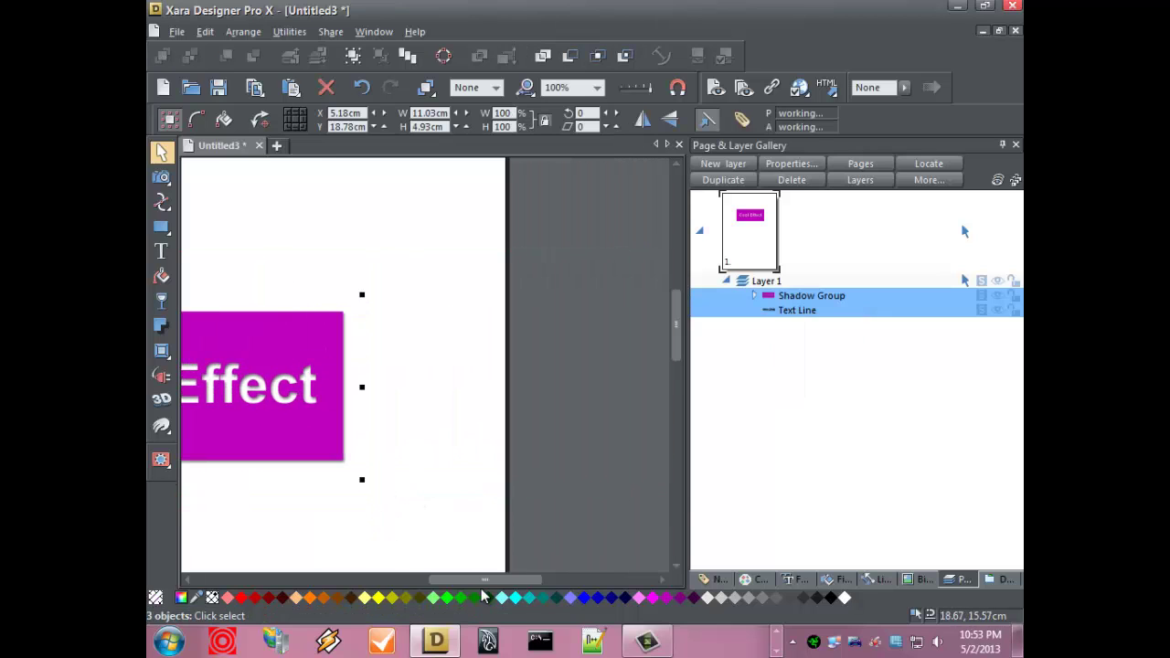
left_click_drag(483, 593, 424, 591)
- Apply ClipView to the white text and magenta panel
right_click(409, 353)
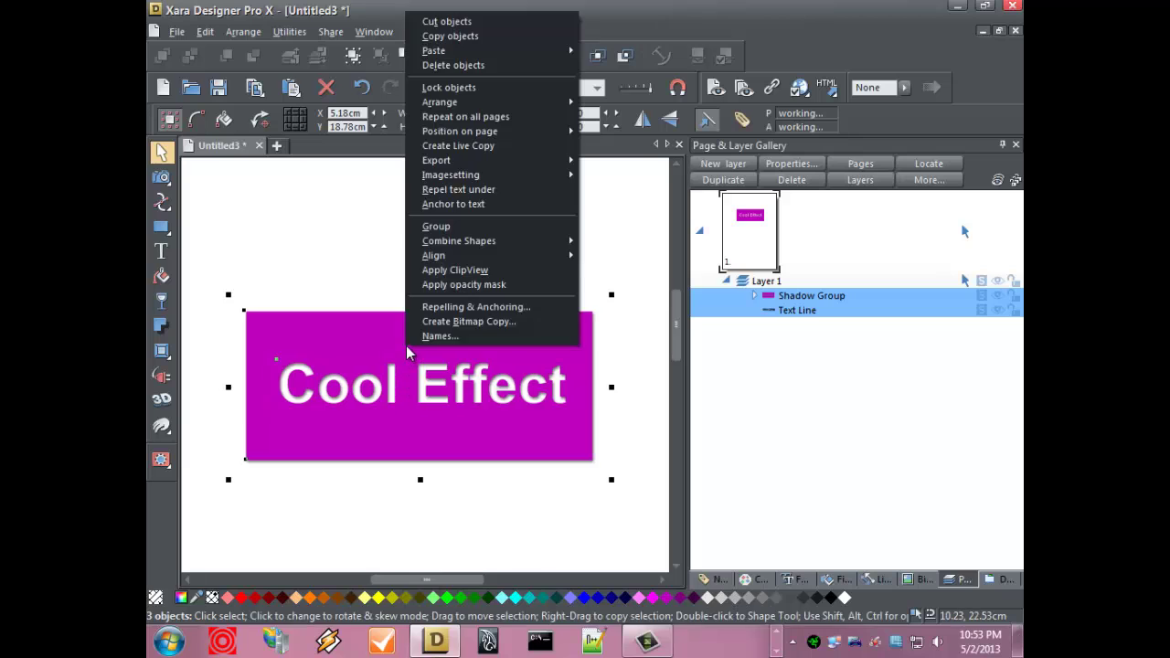
left_click(456, 271)
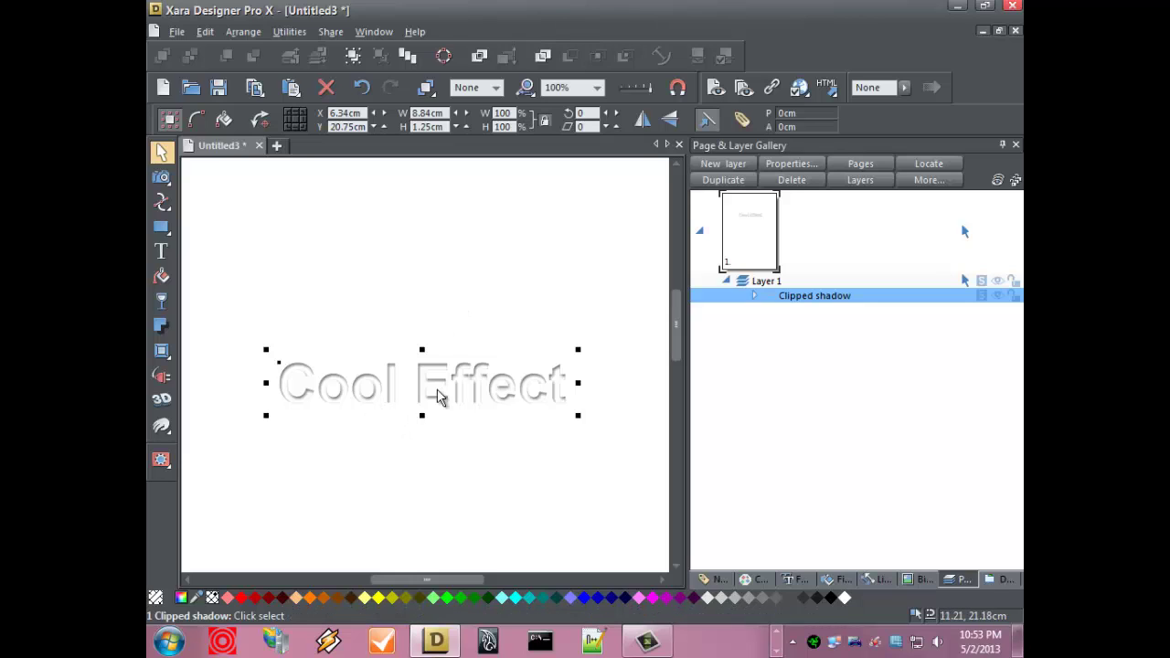
- Draw a wide magenta rectangle behind the Clipped shadow and move the text onto its middle
left_click(161, 227)
left_click_drag(237, 222, 612, 346)
left_click(256, 61)
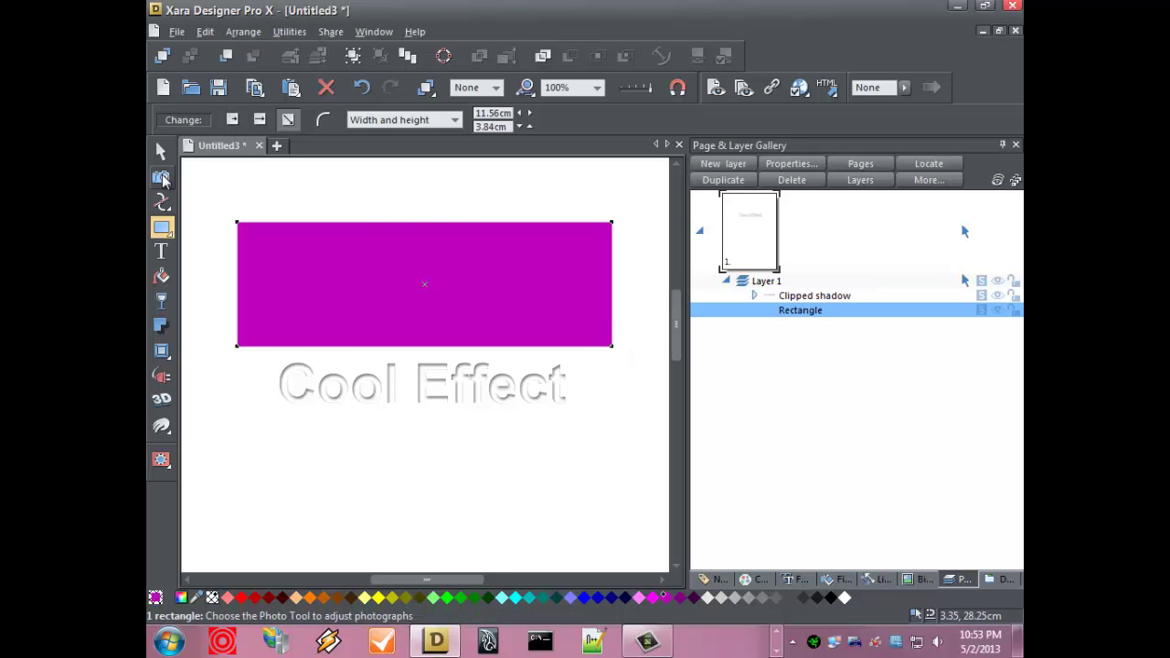
left_click(161, 151)
left_click_drag(318, 384, 327, 295)
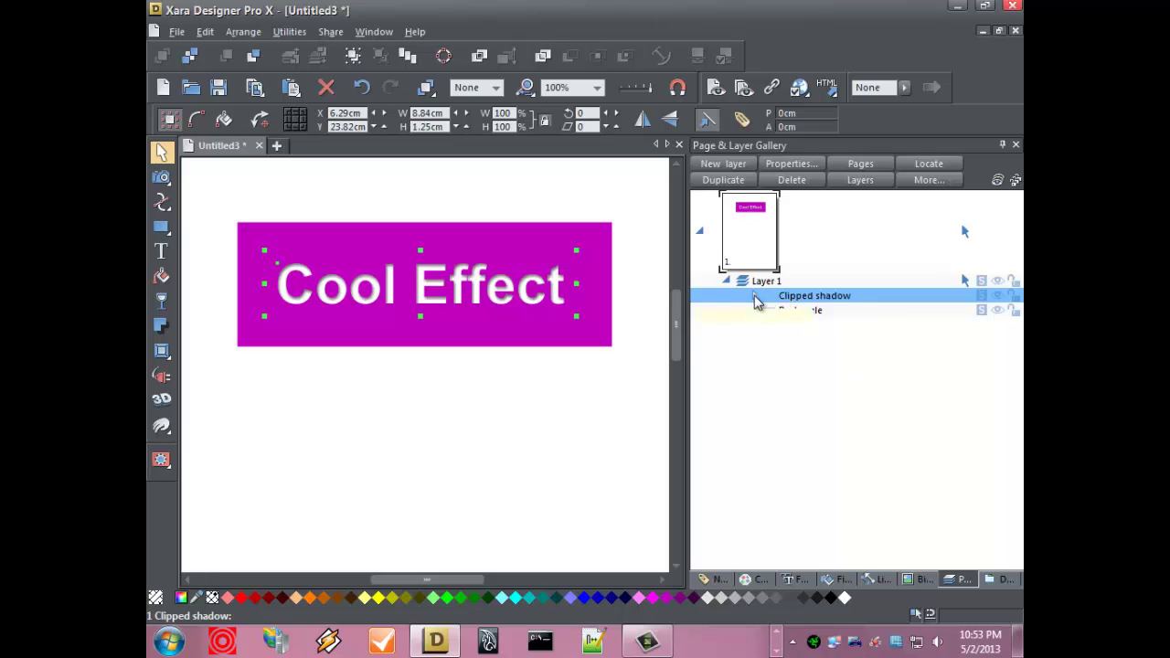
- Select the Text Line inside the Clipped shadow group and colour it cyan
left_click(754, 296)
left_click(818, 328)
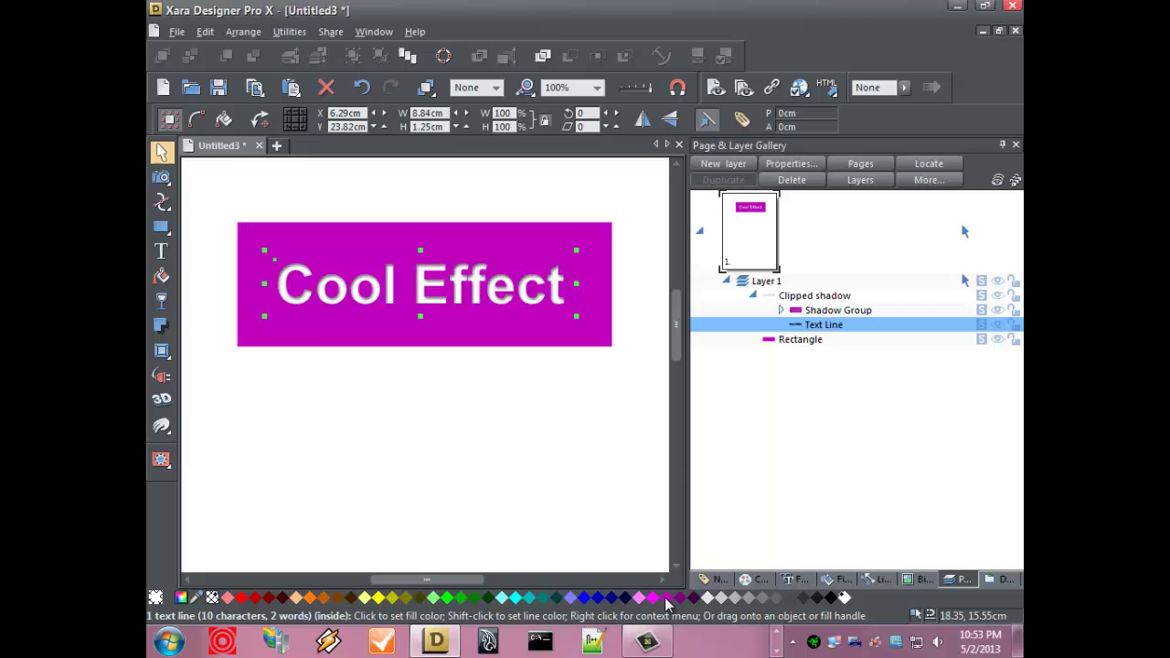
left_click(668, 604)
left_click(511, 603)
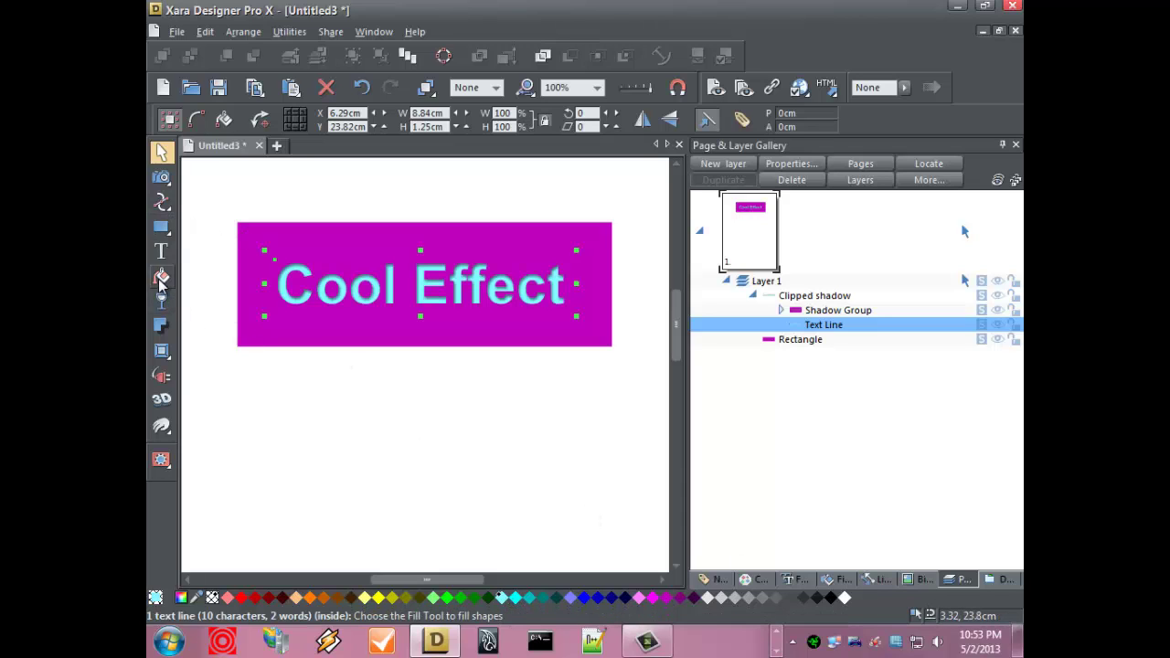
- Give the text a linear white-to-cyan fill starting at the left of 'Cool', then nudge the group
left_click(161, 277)
left_click(206, 119)
left_click(209, 133)
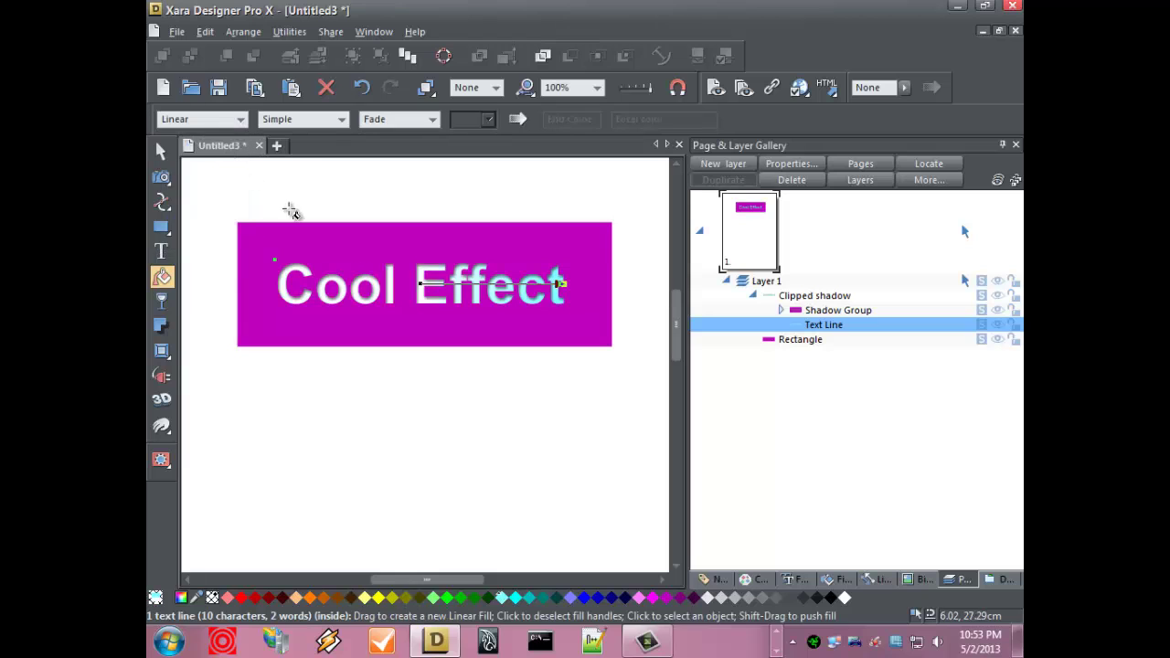
left_click_drag(421, 283, 273, 292)
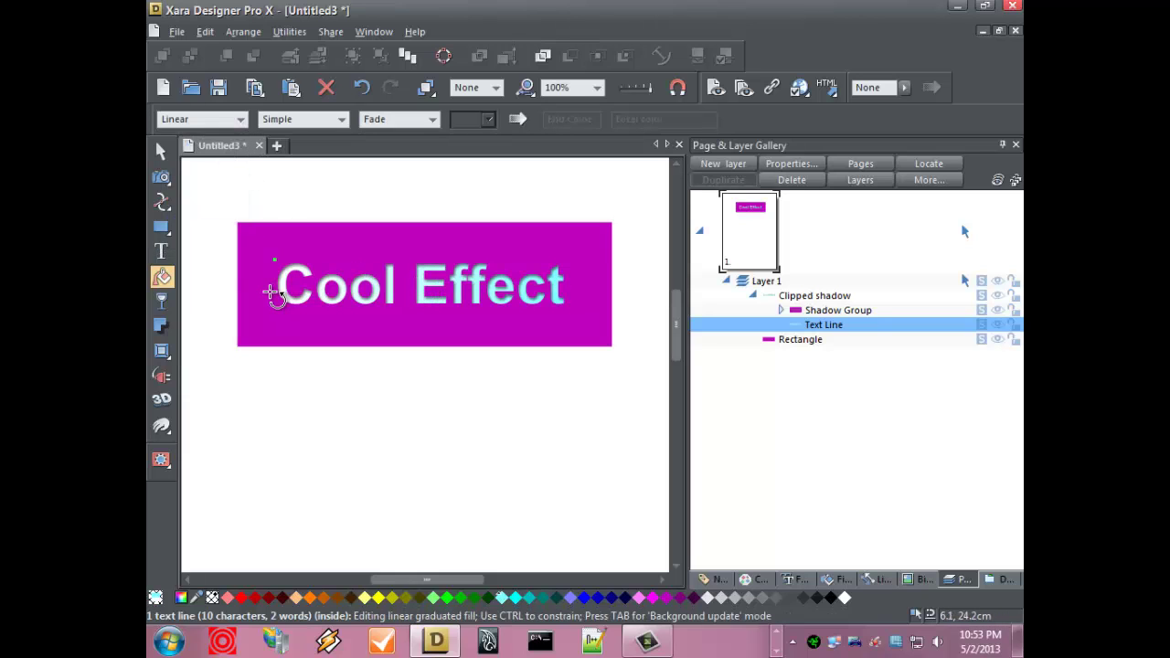
left_click(161, 151)
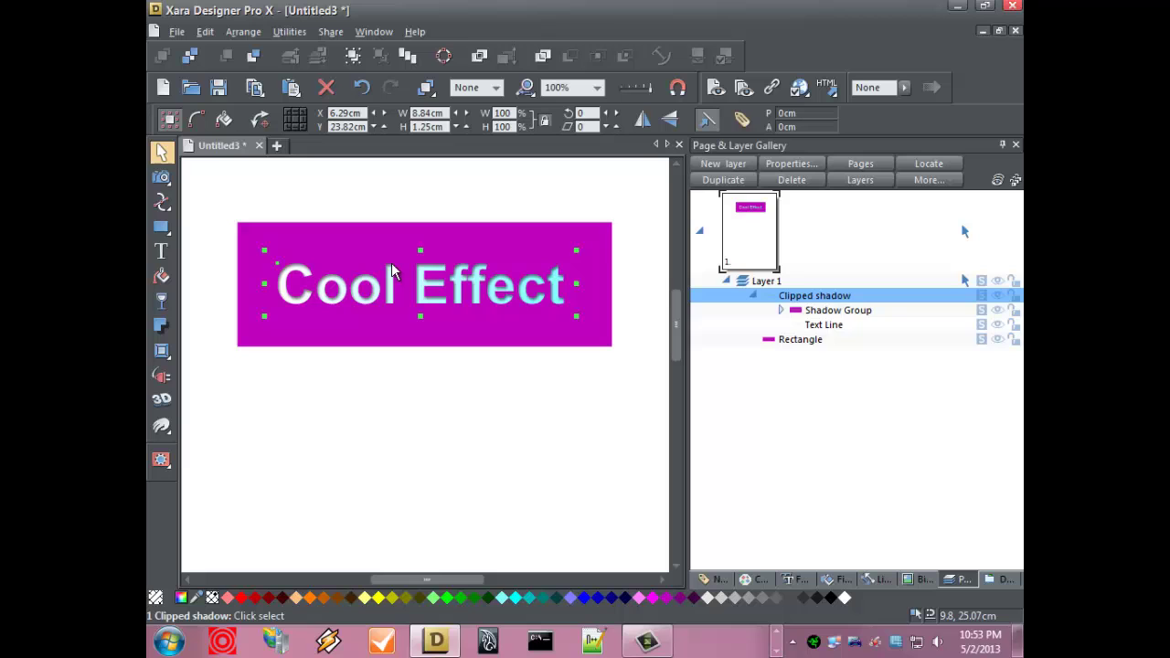
mouse_move(394, 291)
left_mouse_down()
mouse_move(391, 384)
mouse_move(395, 287)
left_mouse_up()
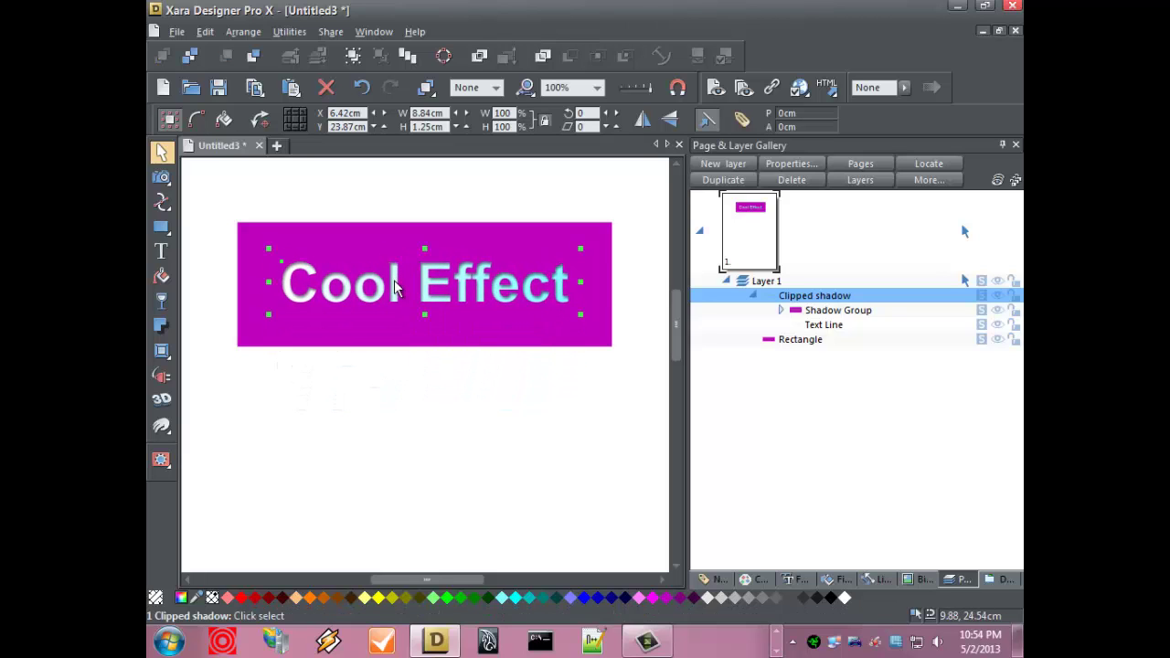